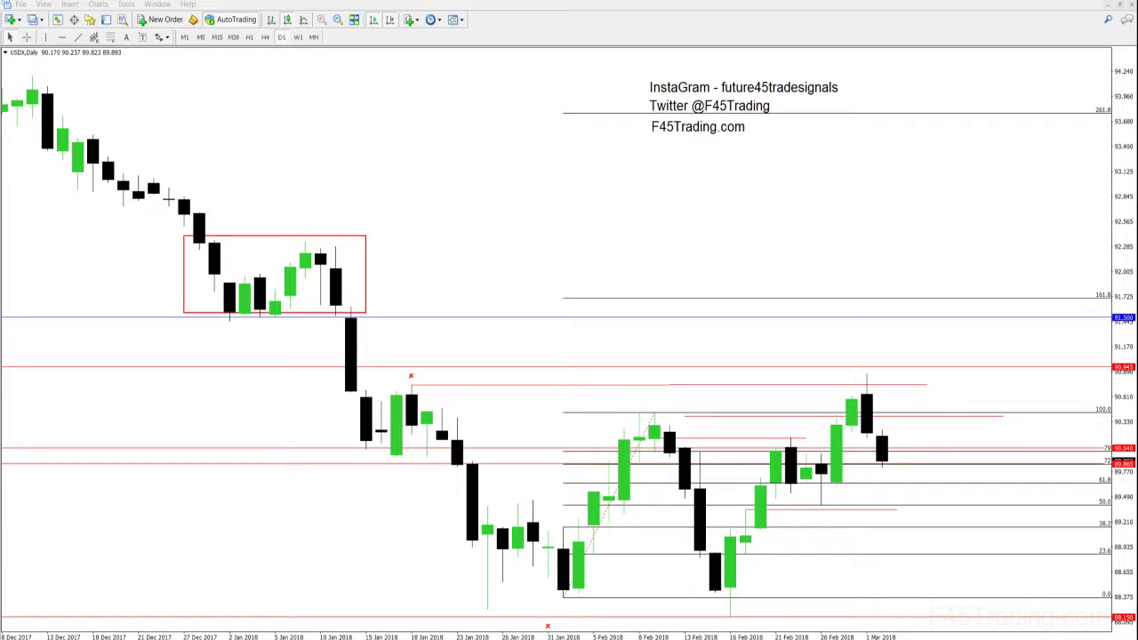
Step: Switch to the Forex Factory calendar in the browser and highlight Monday's GBP Services PMI event
key("alt+Tab")
key("super+Up")
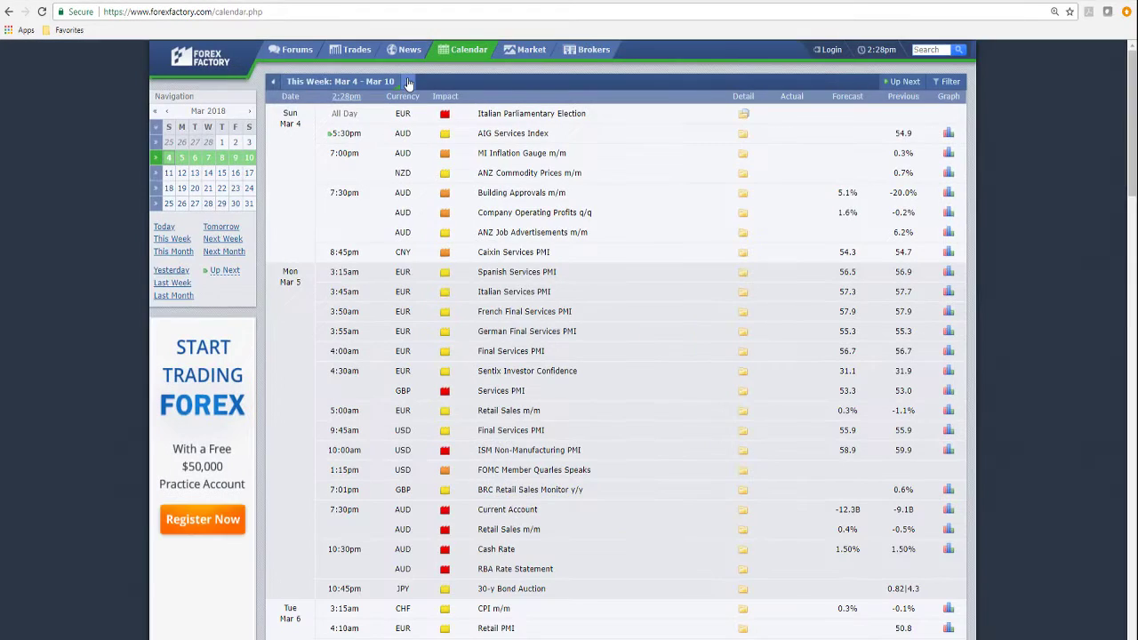
scroll(589, 271, "down", 1)
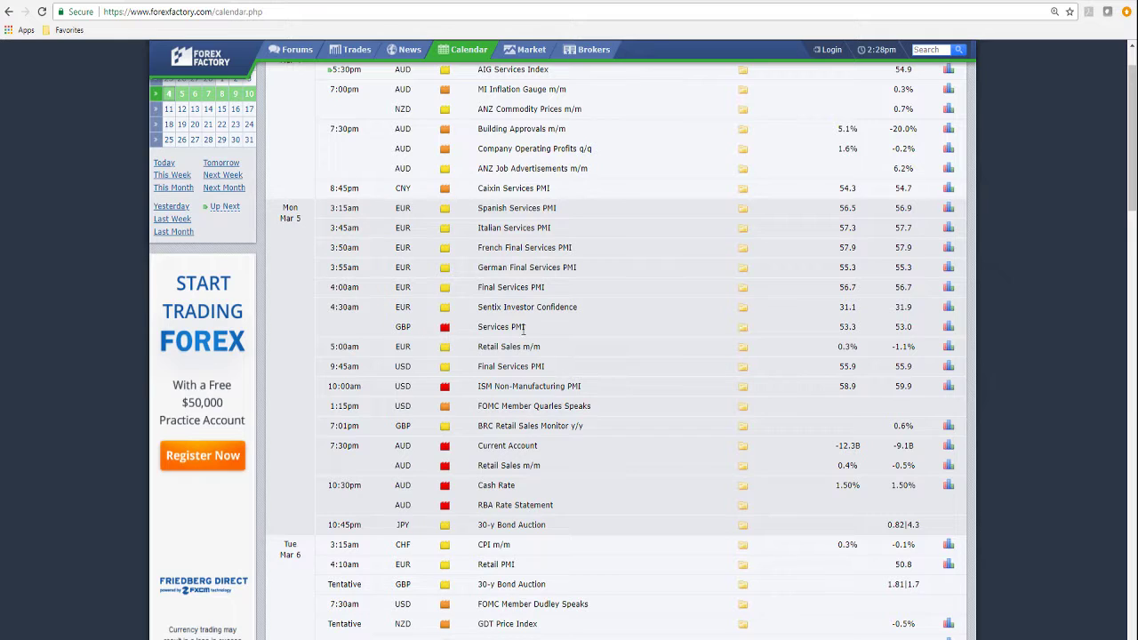
left_click_drag(477, 327, 559, 326)
scroll(555, 426, "down", 1)
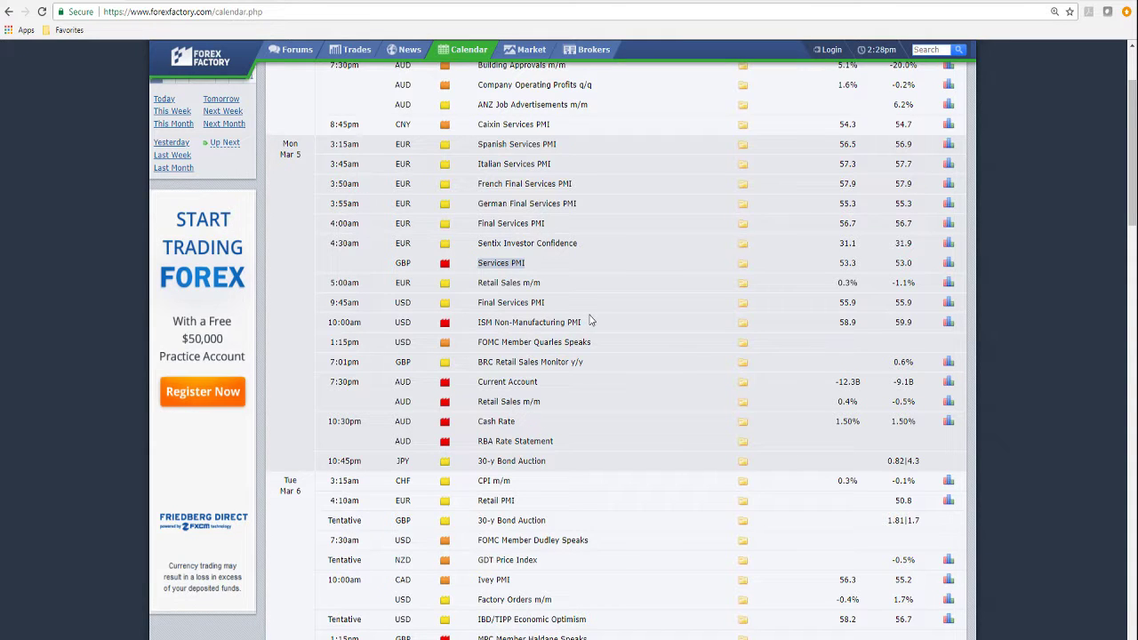
Step: Review the scheduled events for Tuesday, March 6 and Wednesday, March 7 in the calendar
scroll(589, 320, "down", 1)
scroll(591, 318, "down", 2)
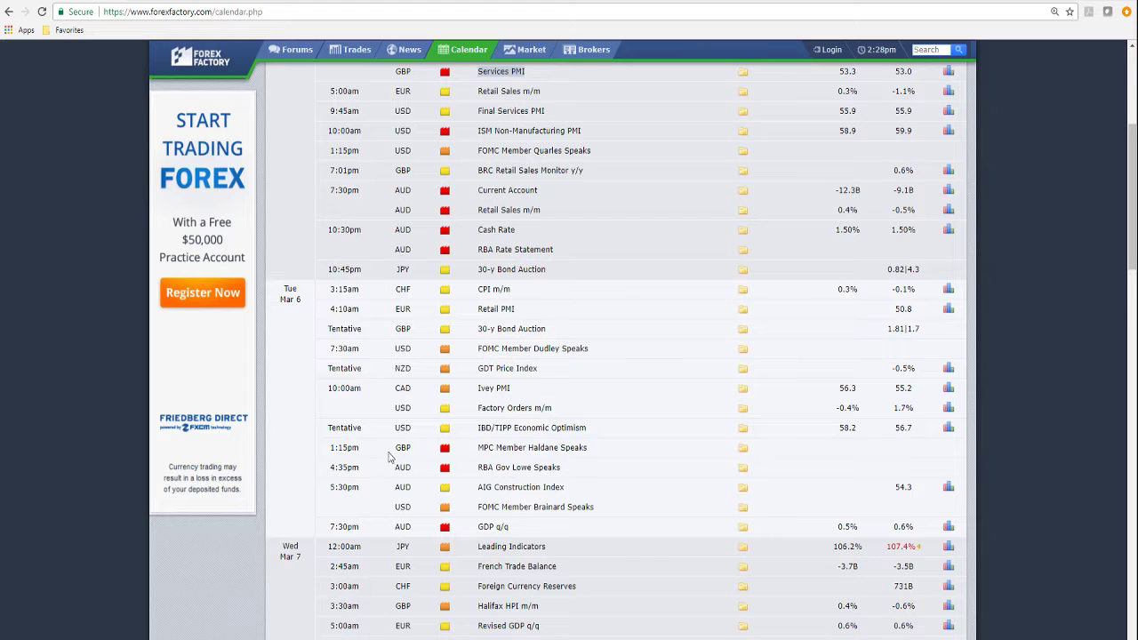
scroll(599, 447, "down", 1)
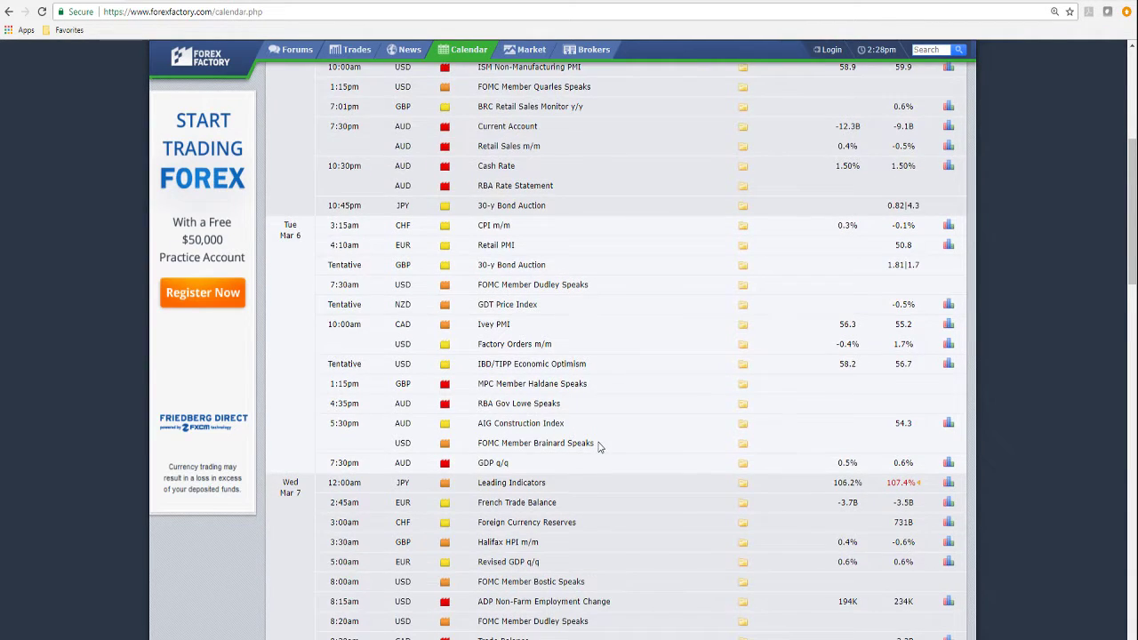
scroll(599, 448, "down", 1)
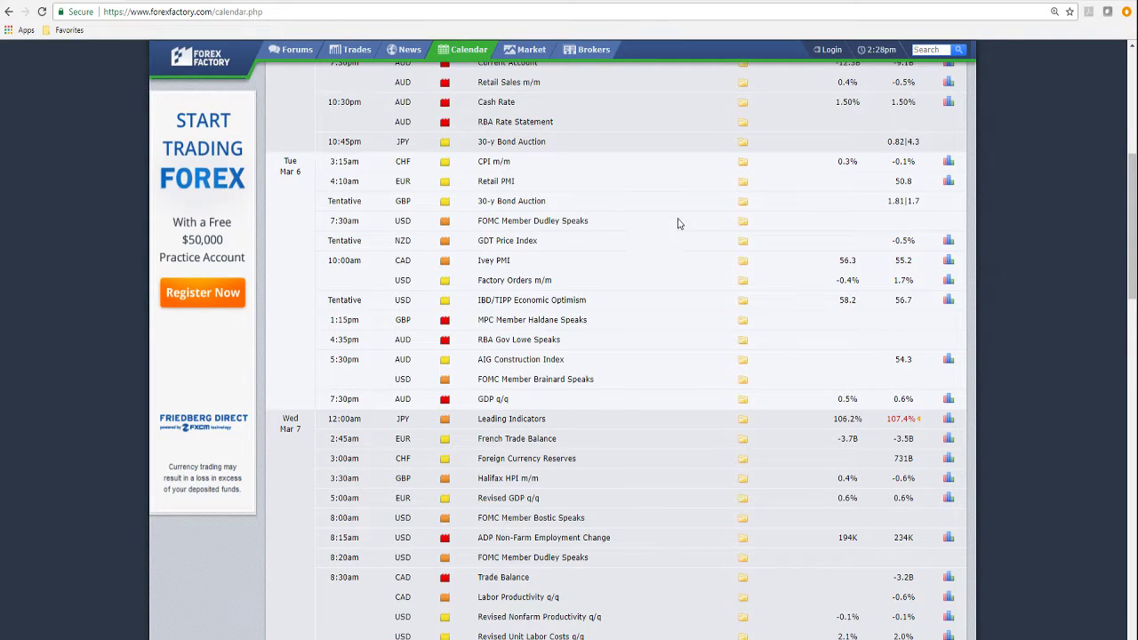
scroll(639, 338, "up", 1)
scroll(640, 339, "down", 2)
scroll(638, 340, "down", 1)
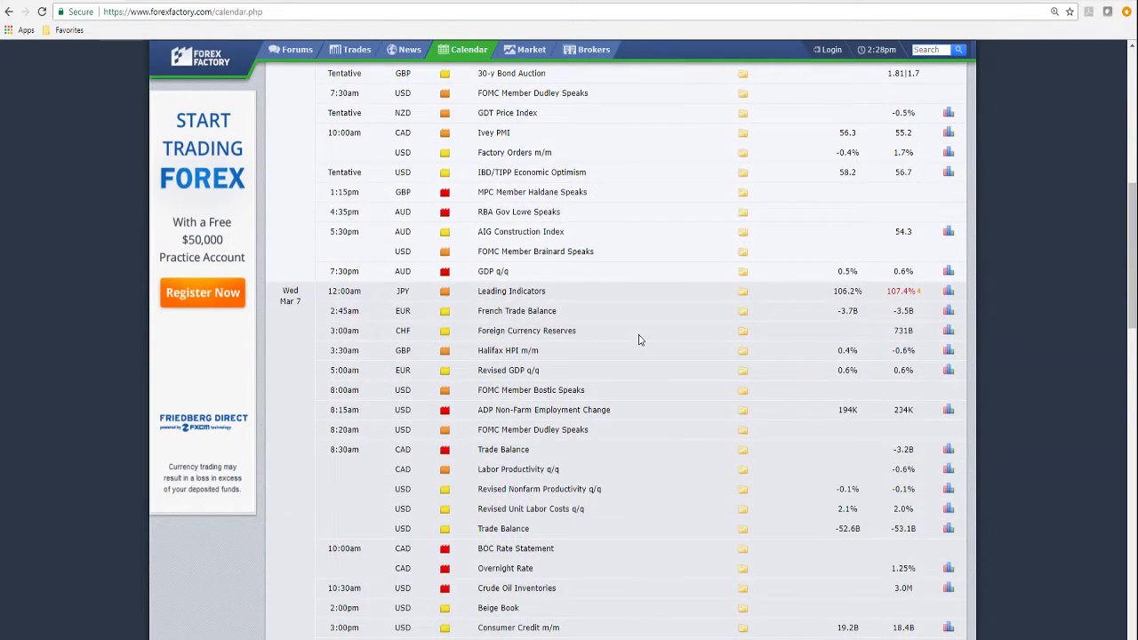
scroll(638, 340, "down", 1)
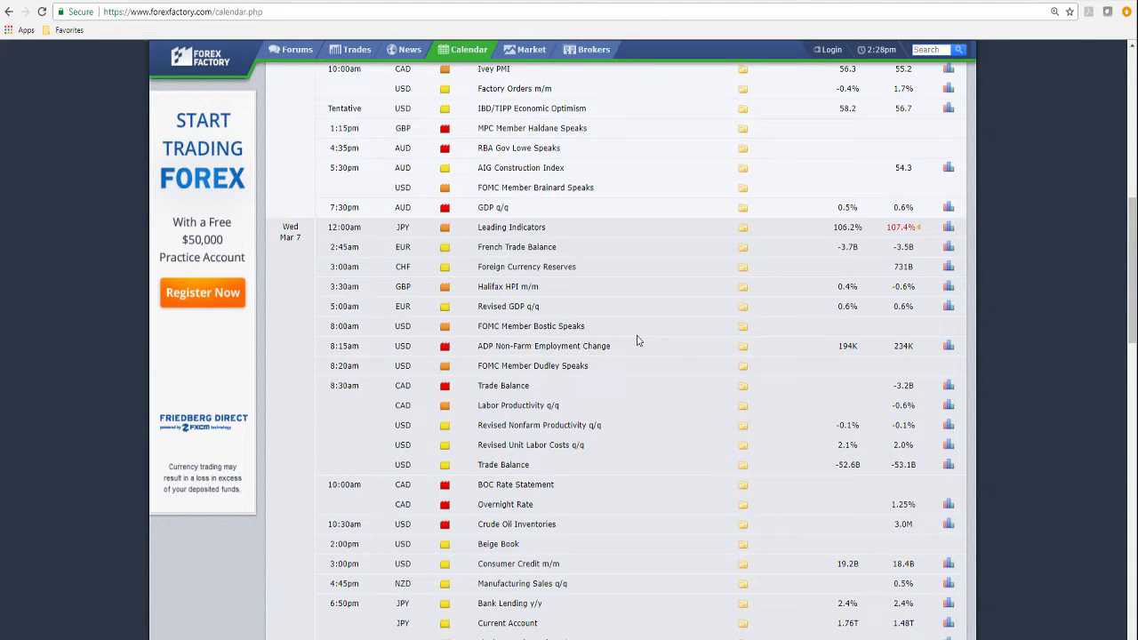
scroll(637, 340, "down", 1)
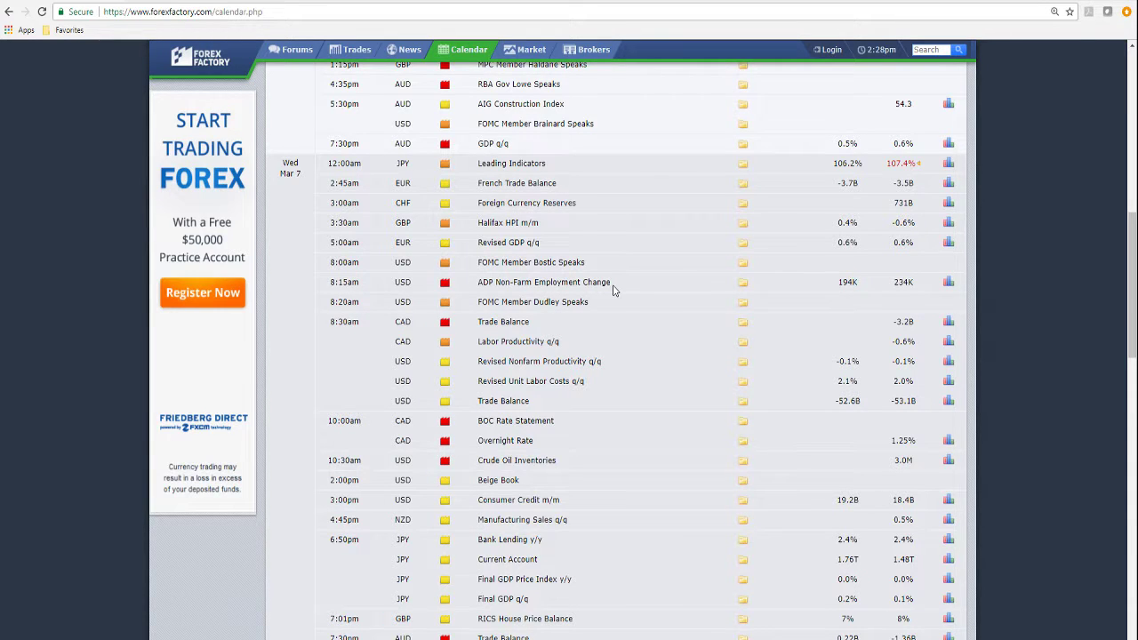
Step: Review the Thursday and Friday events, highlighting Friday's USD Non-Farm Employment Change and Unemployment Rate rows, and clear the highlight
scroll(613, 289, "down", 5)
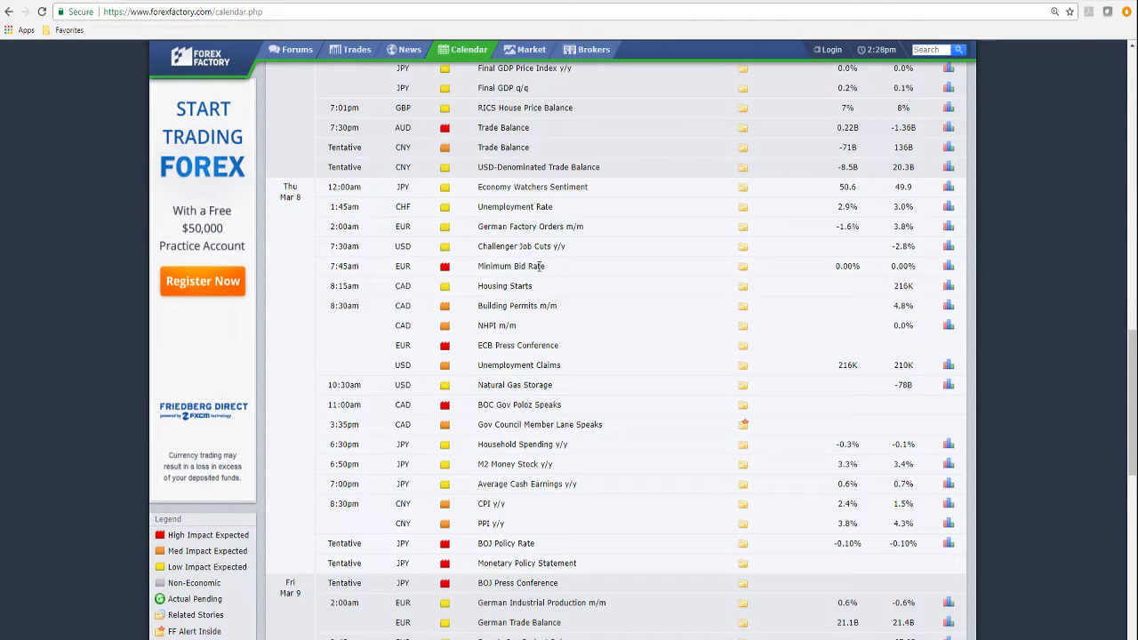
scroll(561, 378, "down", 1)
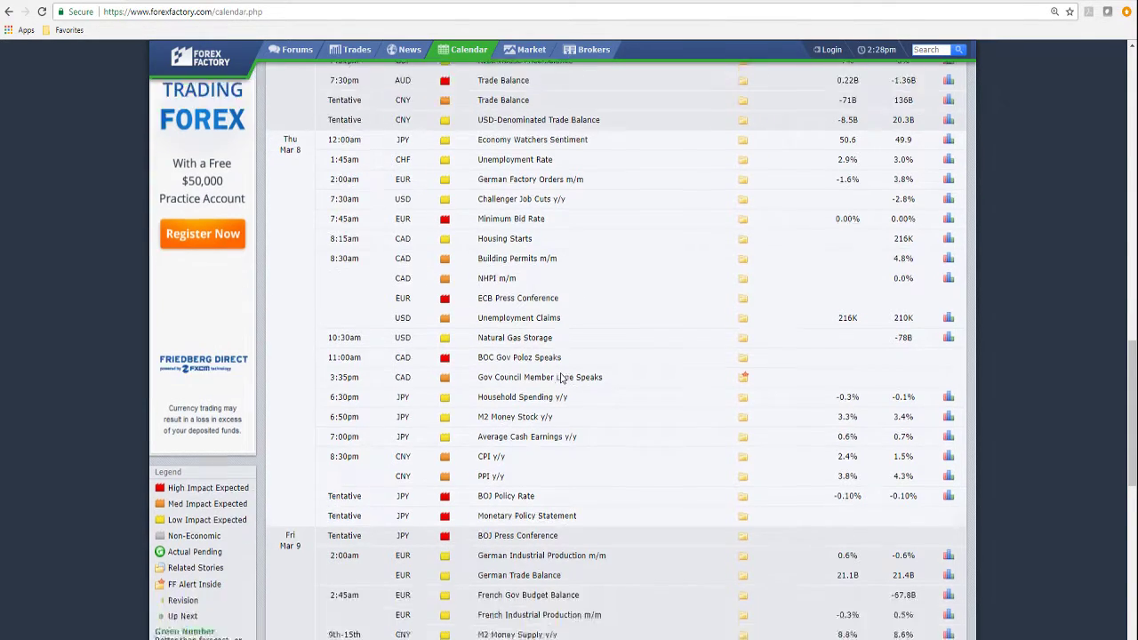
scroll(561, 378, "down", 3)
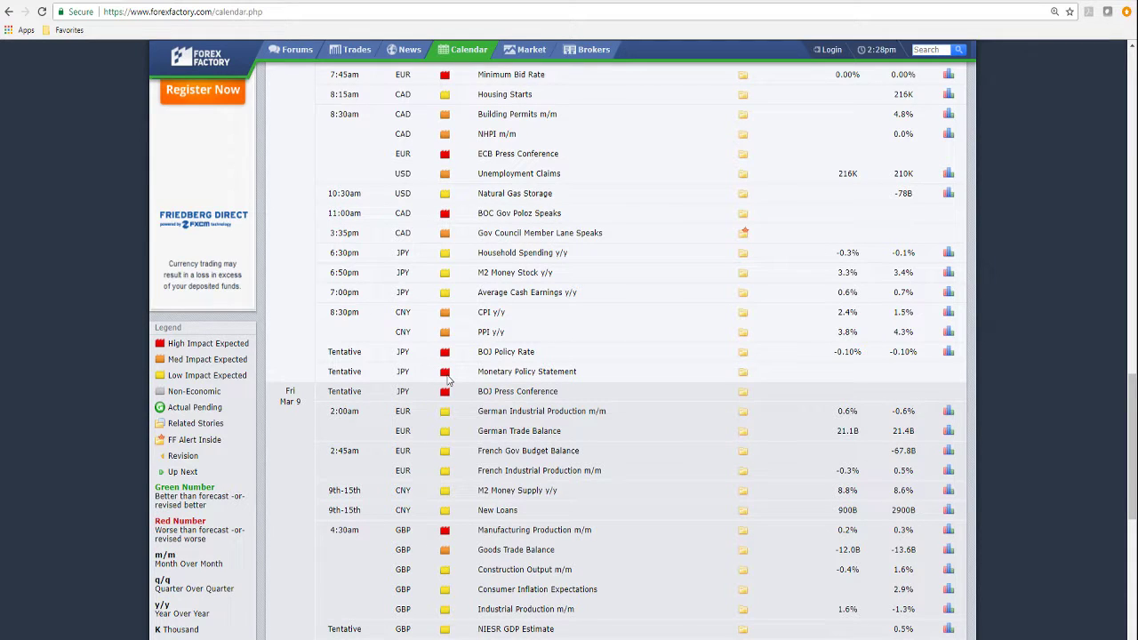
mouse_move(449, 380)
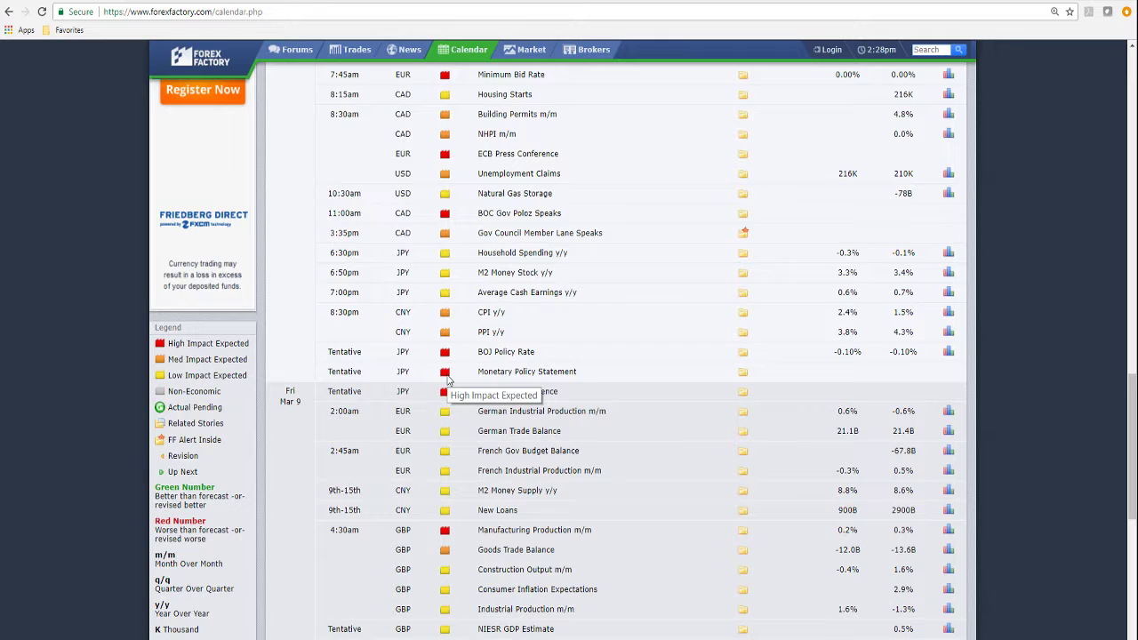
scroll(448, 379, "down", 3)
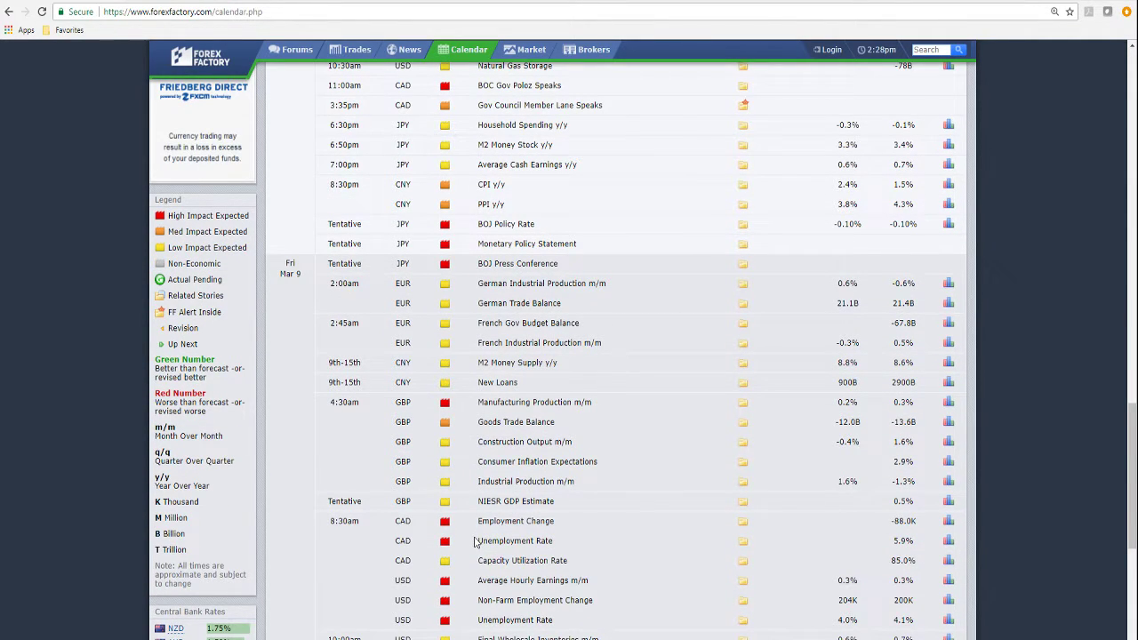
left_click_drag(478, 600, 596, 623)
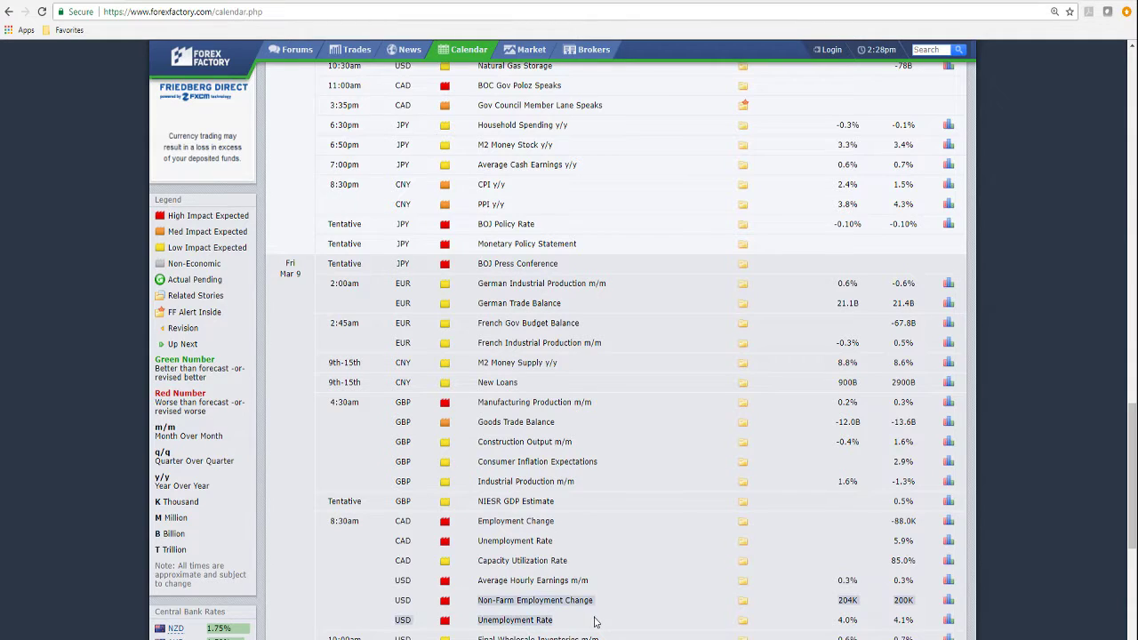
left_click(620, 587)
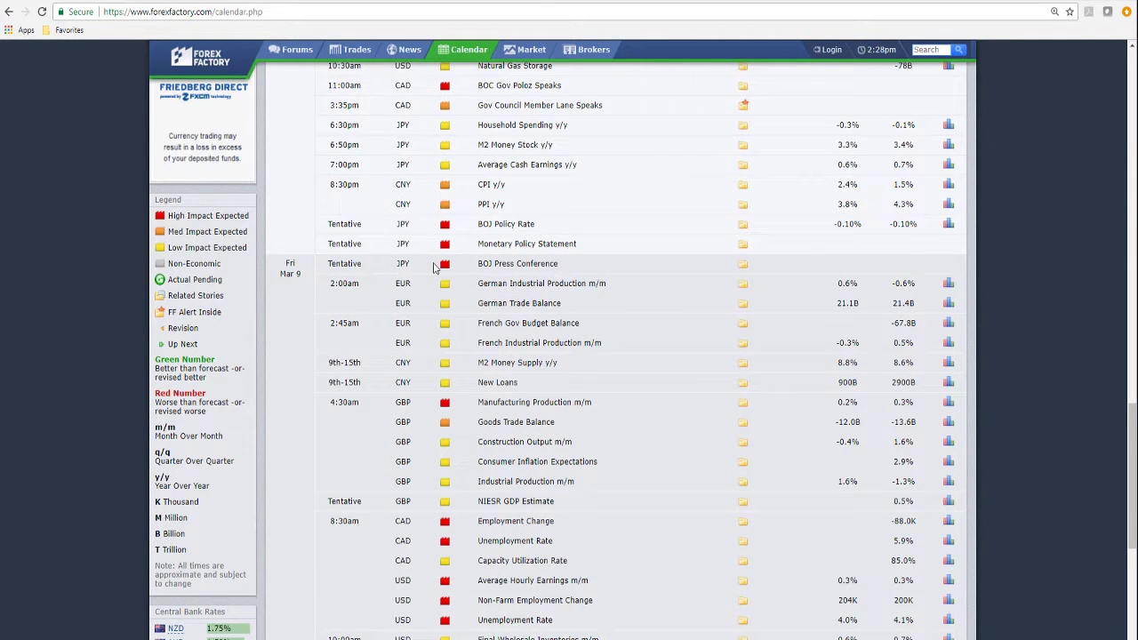
Step: Go back to Wednesday, March 7 and highlight the USD ADP Non-Farm Employment Change event
scroll(434, 266, "up", 4)
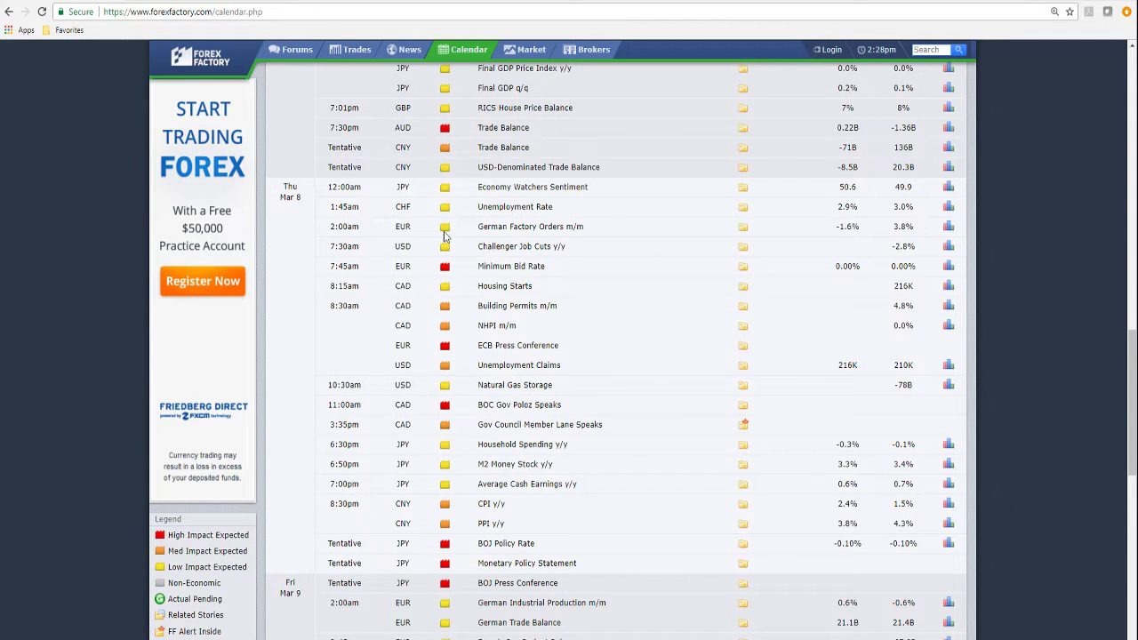
scroll(485, 480, "up", 5)
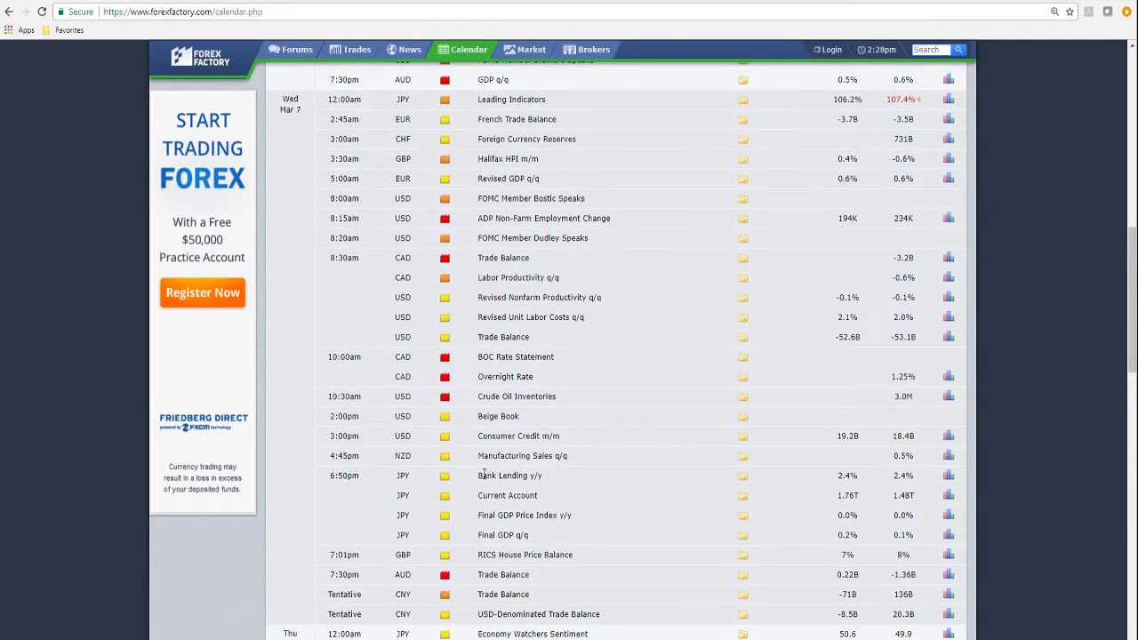
scroll(483, 475, "up", 6)
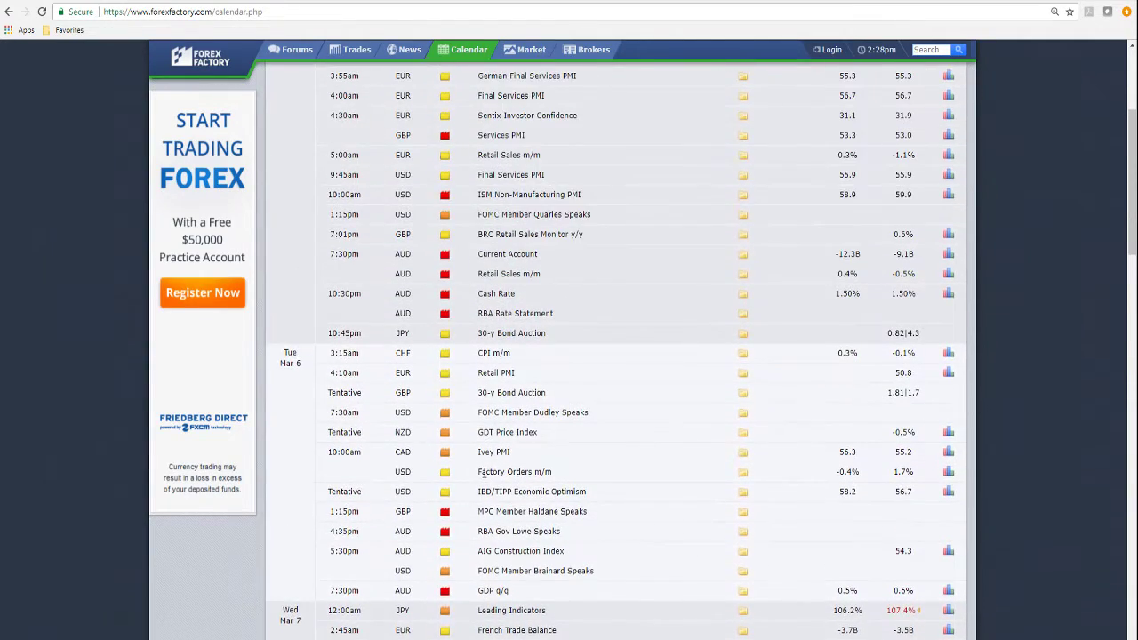
scroll(485, 469, "down", 5)
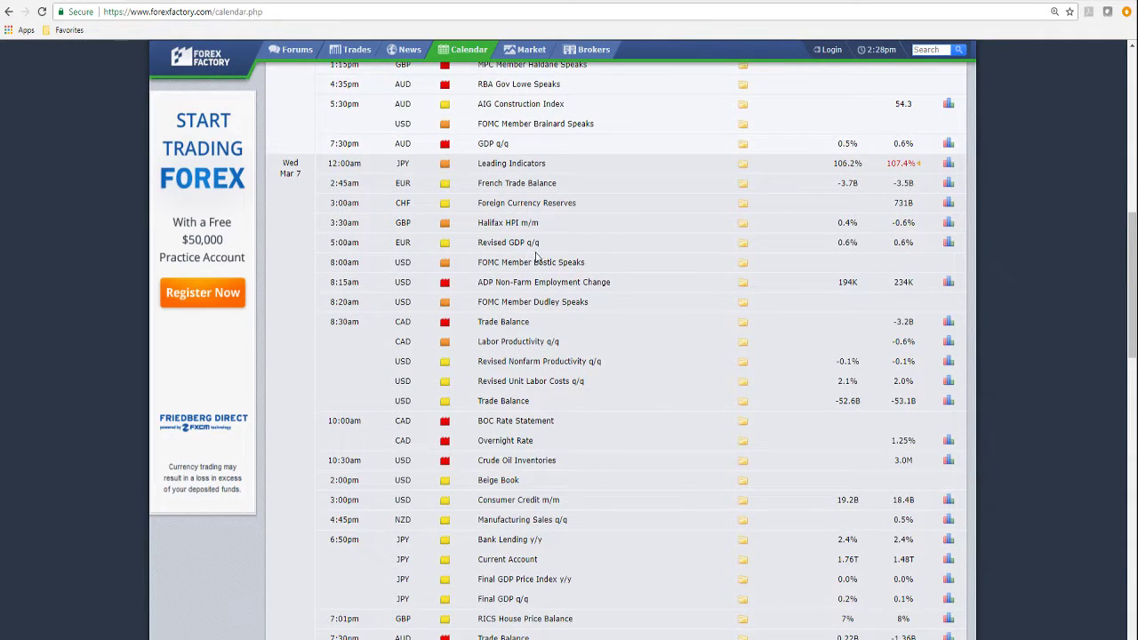
left_click_drag(475, 283, 623, 286)
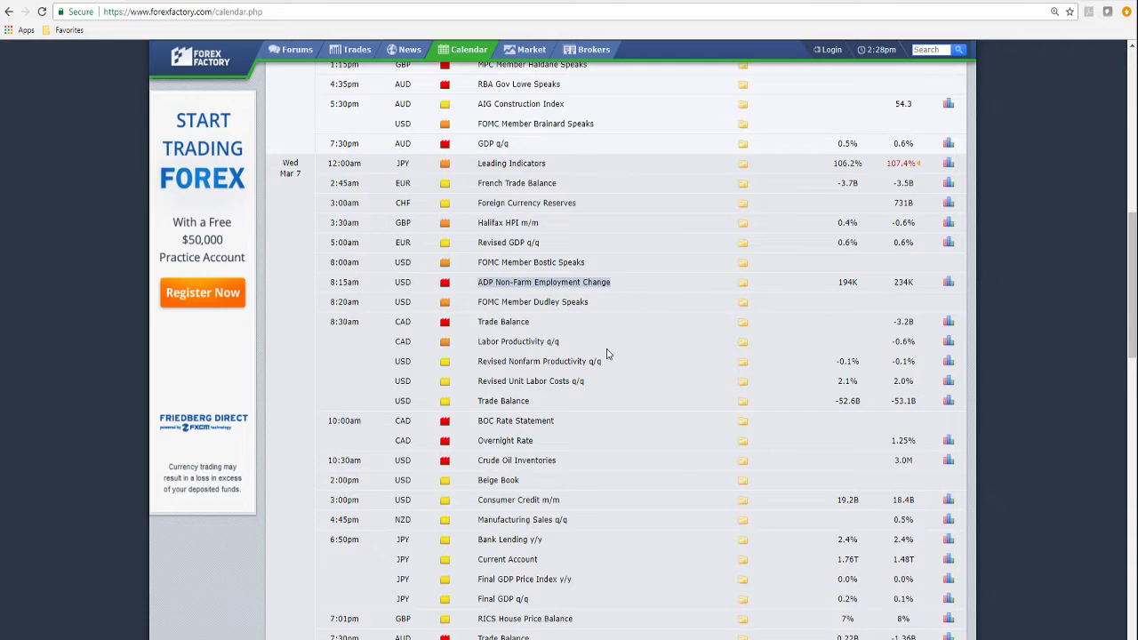
Step: Return to the start of the calendar week and switch back to the USDX daily chart in MetaTrader
scroll(607, 353, "up", 10)
scroll(607, 354, "up", 1)
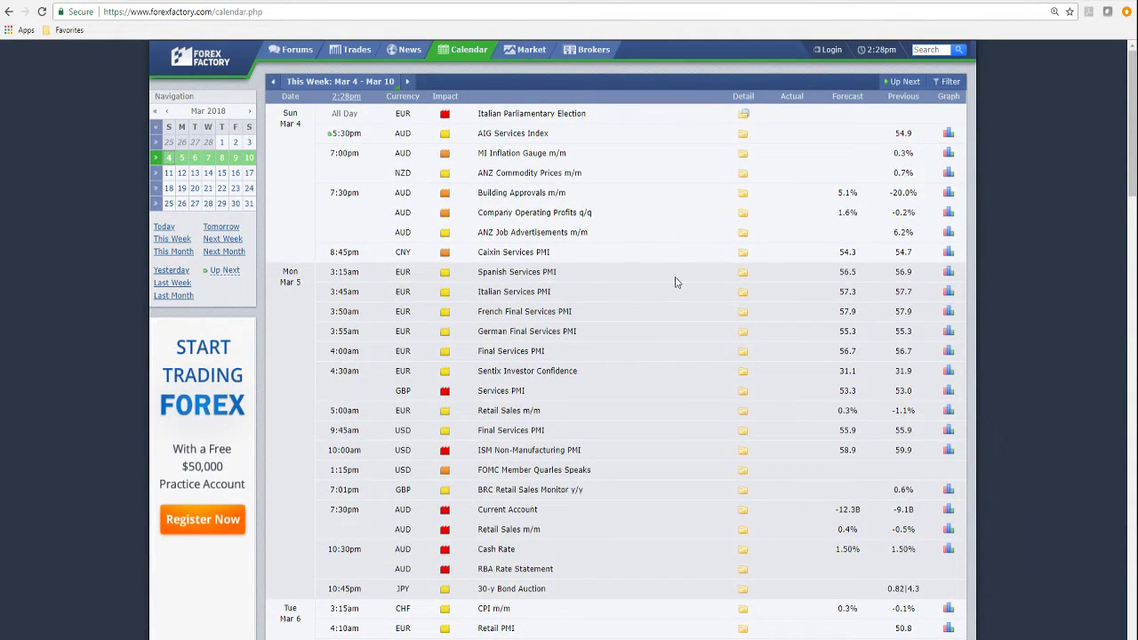
scroll(676, 279, "down", 1)
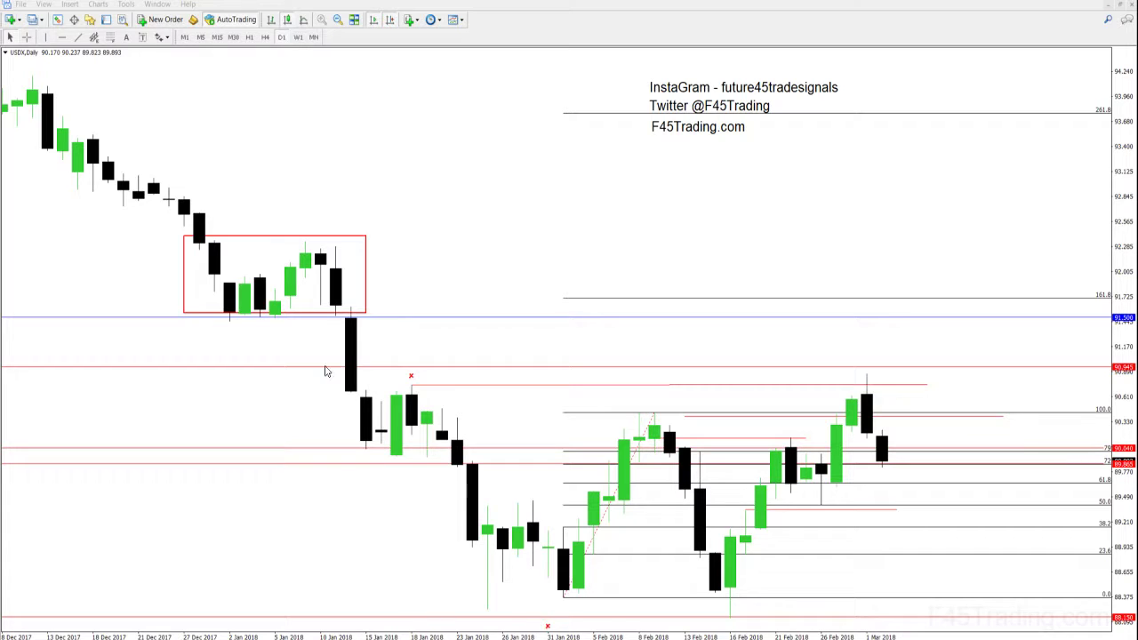
Step: Draw a descending trendline on the USDX daily chart from above the late November 2017 candles to beyond the latest March 2018 candle
left_click(338, 19)
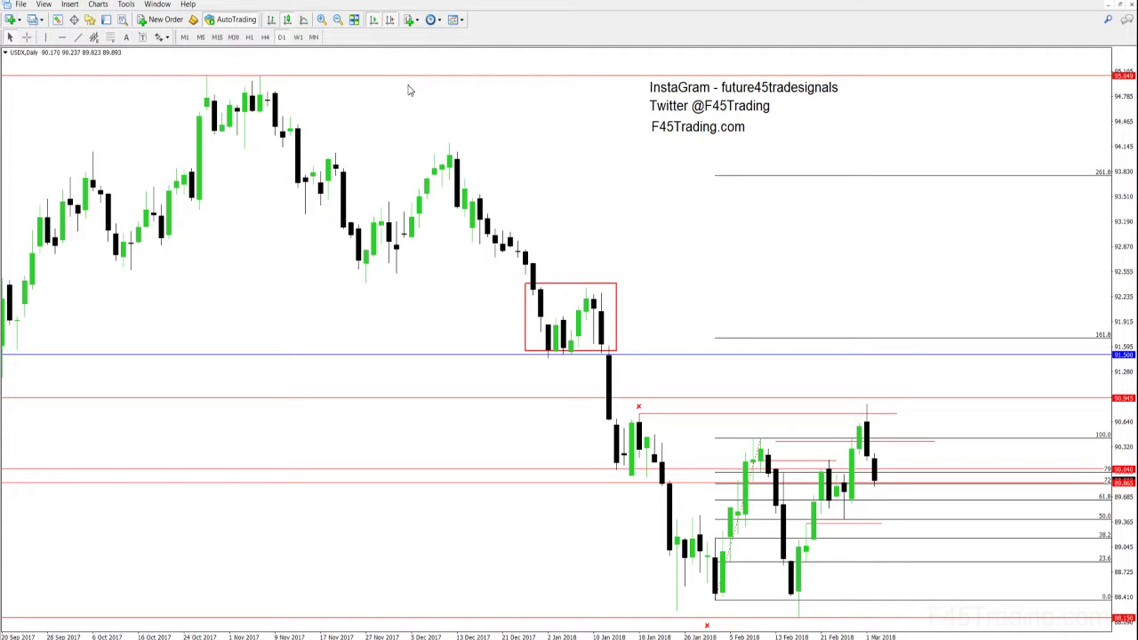
left_click(77, 36)
left_click_drag(384, 66, 920, 593)
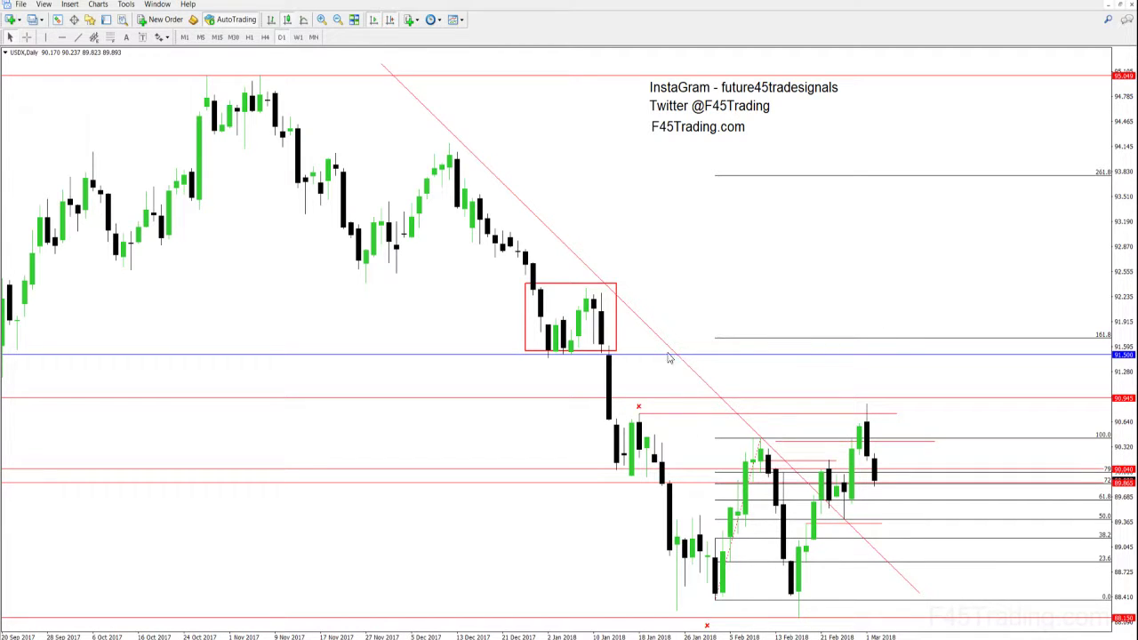
Step: Delete the descending trendline from the USDX daily chart
scroll(660, 340, "up", 2)
double_click(714, 380)
key("Delete")
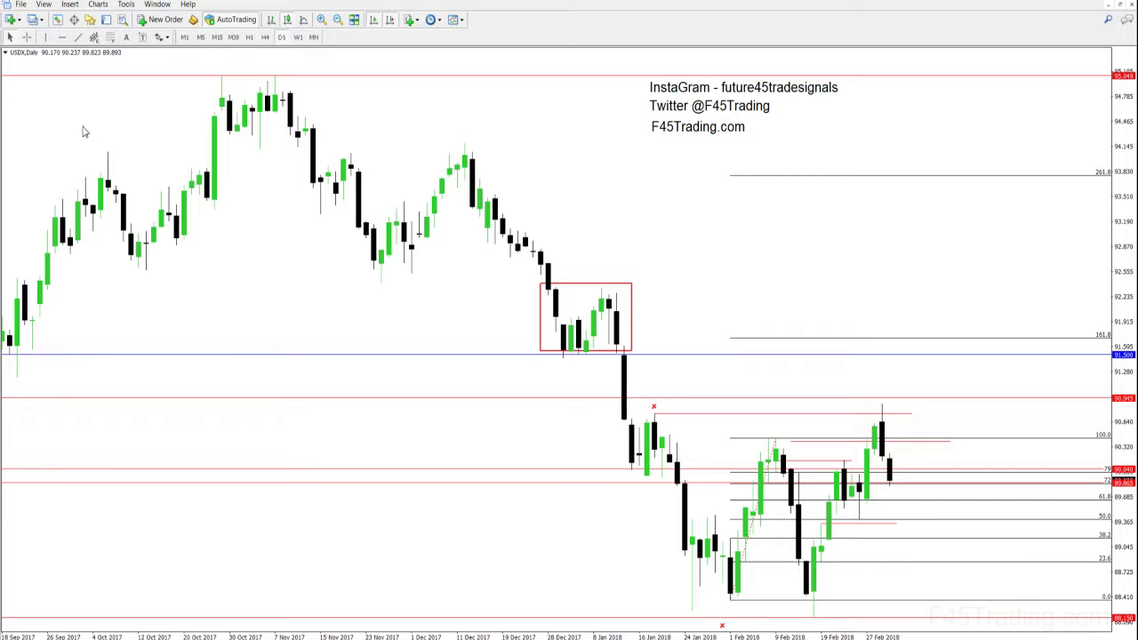
Step: Mark 31 January 2018 and the 16 February 2018 low with one movable vertical line, and remove it
left_click(46, 37)
left_click(722, 191)
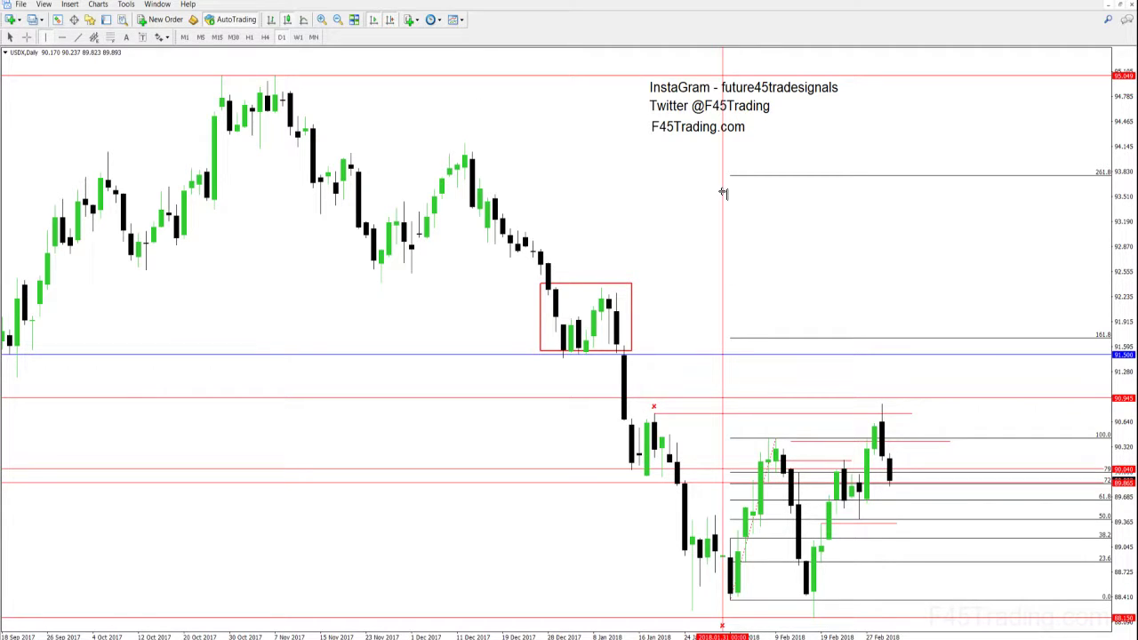
left_click_drag(722, 191, 816, 210)
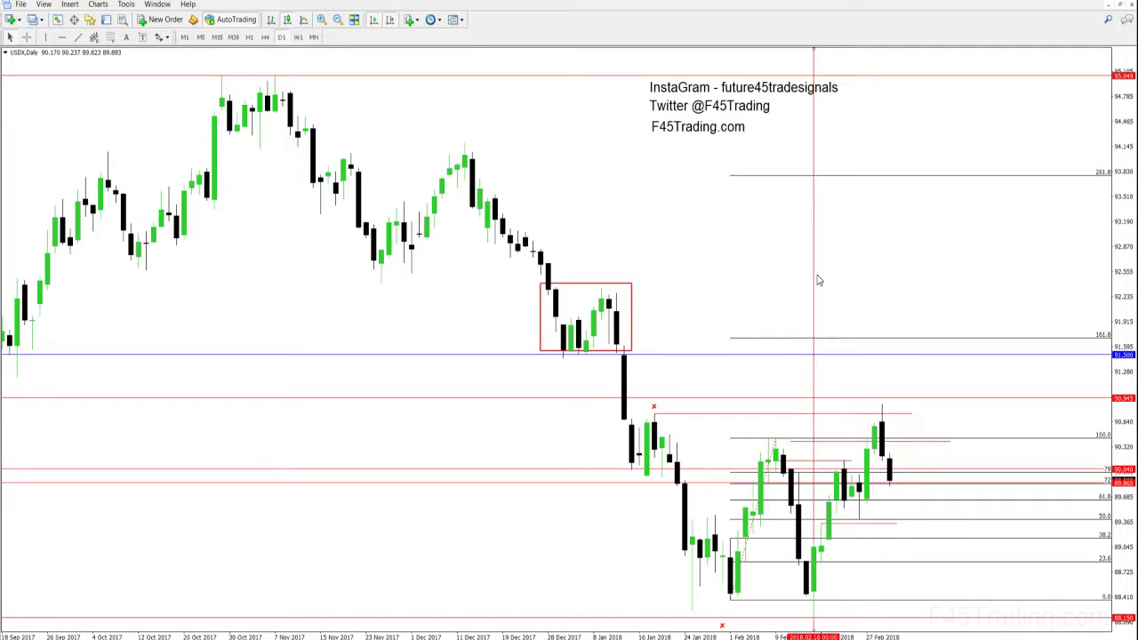
key("Delete")
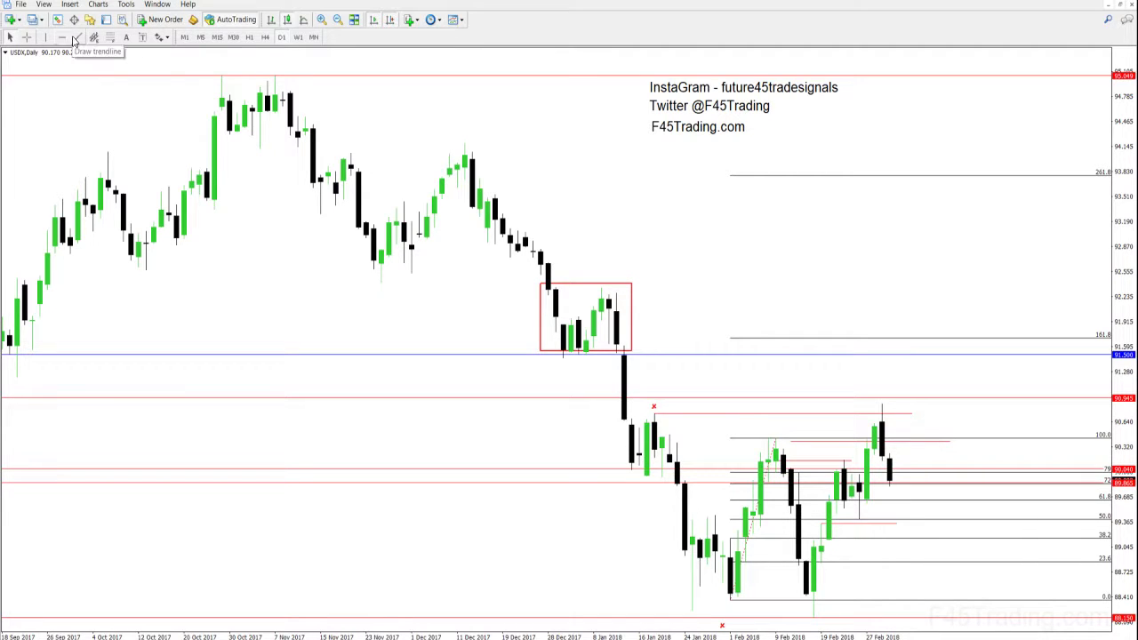
Step: Measure with the crosshair from the latest USDX candle's close up to the area around the 90.040 level
left_click(26, 36)
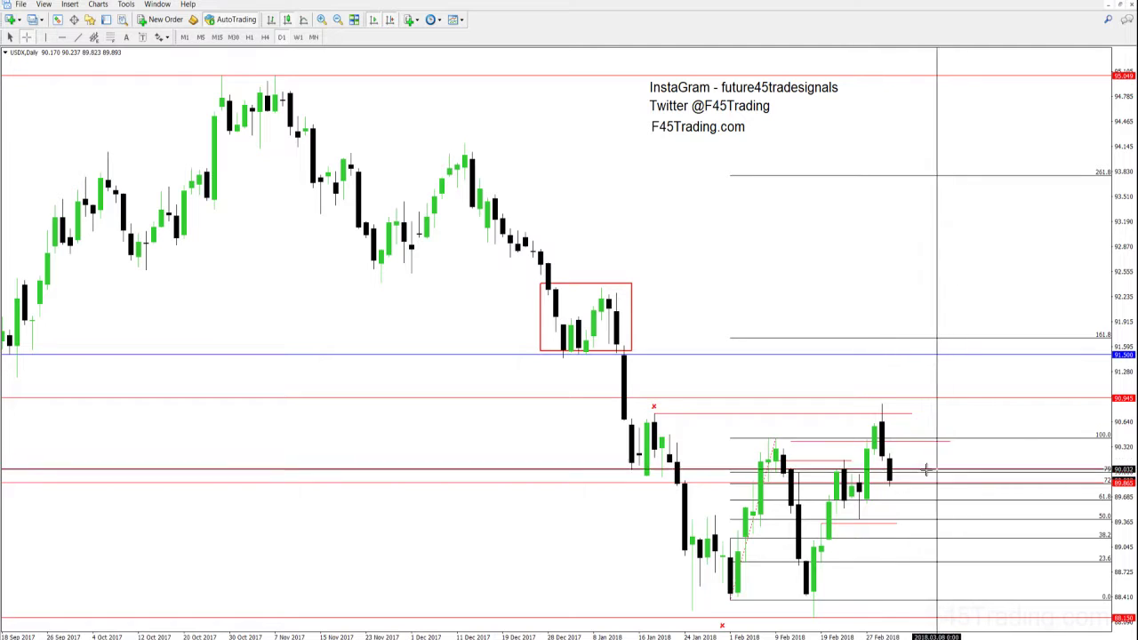
left_click_drag(902, 482, 954, 465)
left_click(27, 36)
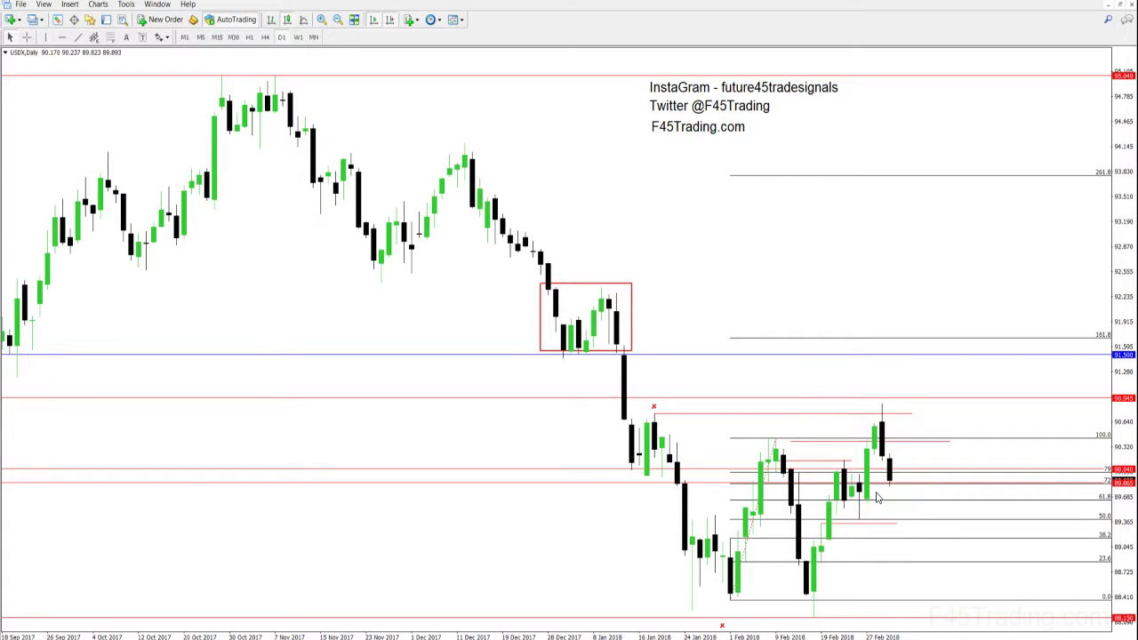
Step: On the GBPUSD daily chart, draw two trendlines projecting a rise to the 1.38550 level and a drop to the upper red support line
mouse_move(858, 498)
left_click(235, 637)
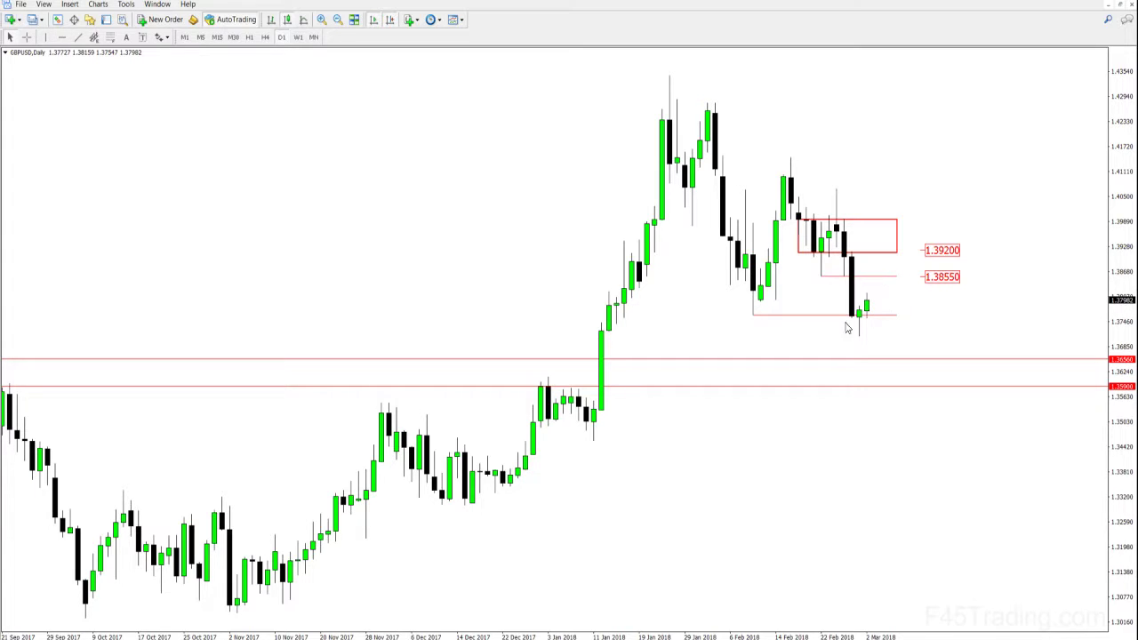
left_click(77, 38)
left_click_drag(875, 302, 881, 281)
left_click(77, 38)
left_click_drag(881, 281, 904, 357)
Step: Show GBPUSD on the weekly timeframe and place a horizontal line at about 1.50179, on the mid-2016 candle's high
left_click(338, 20)
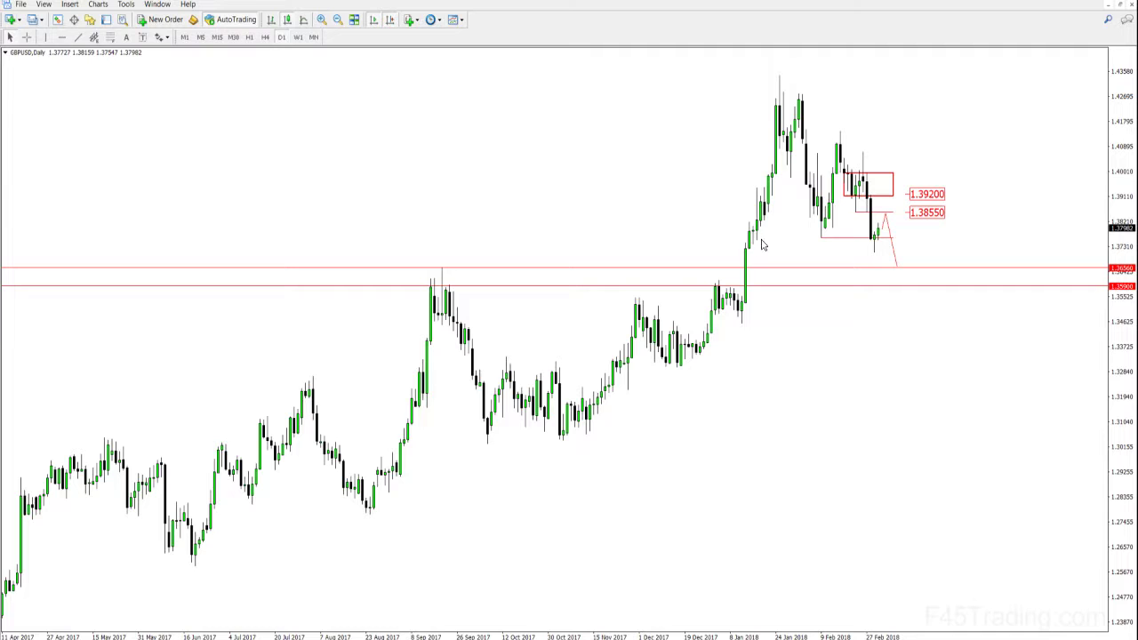
left_click(297, 37)
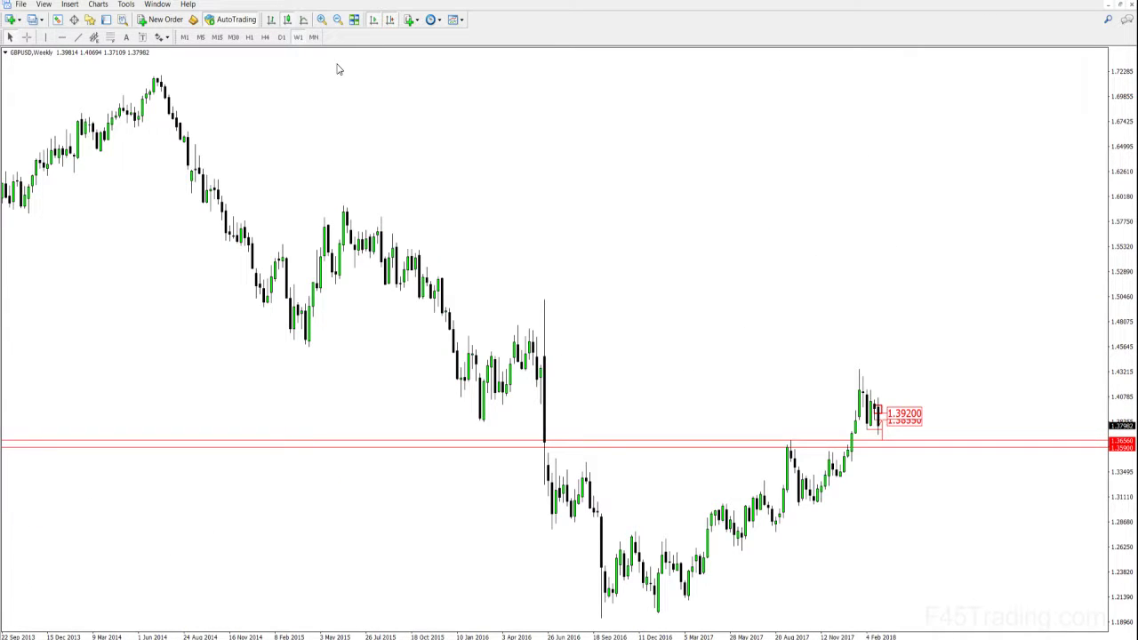
left_click(61, 36)
left_click(562, 301)
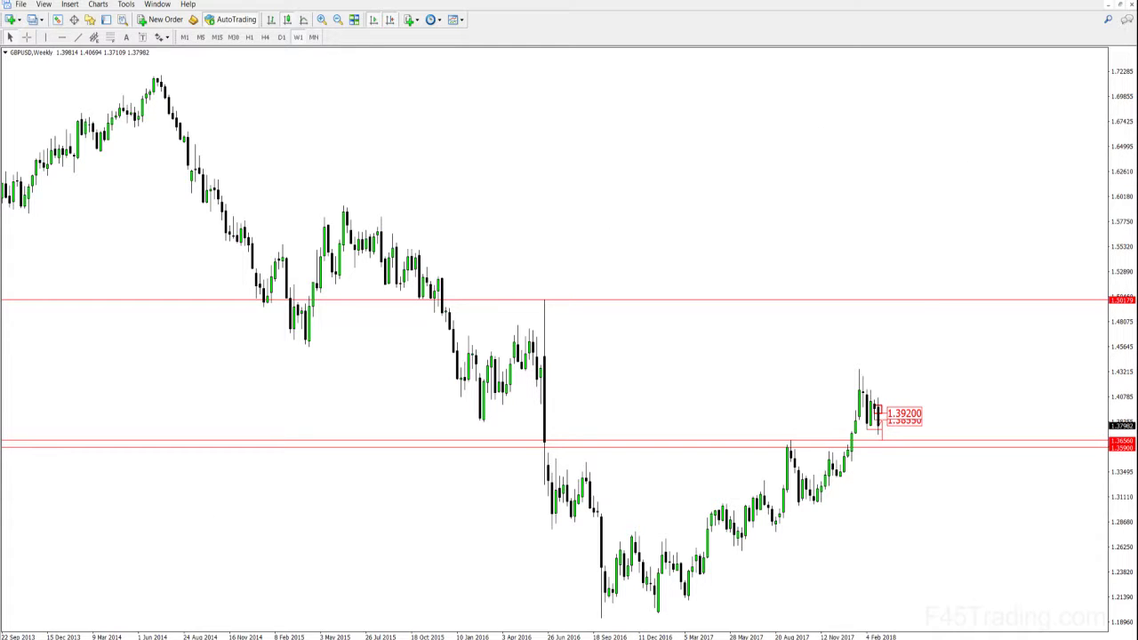
Step: Compare the EURGBP weekly and USDX daily charts with GBPUSD, and return GBPUSD to a closer view on the daily timeframe
key("ctrl+F6")
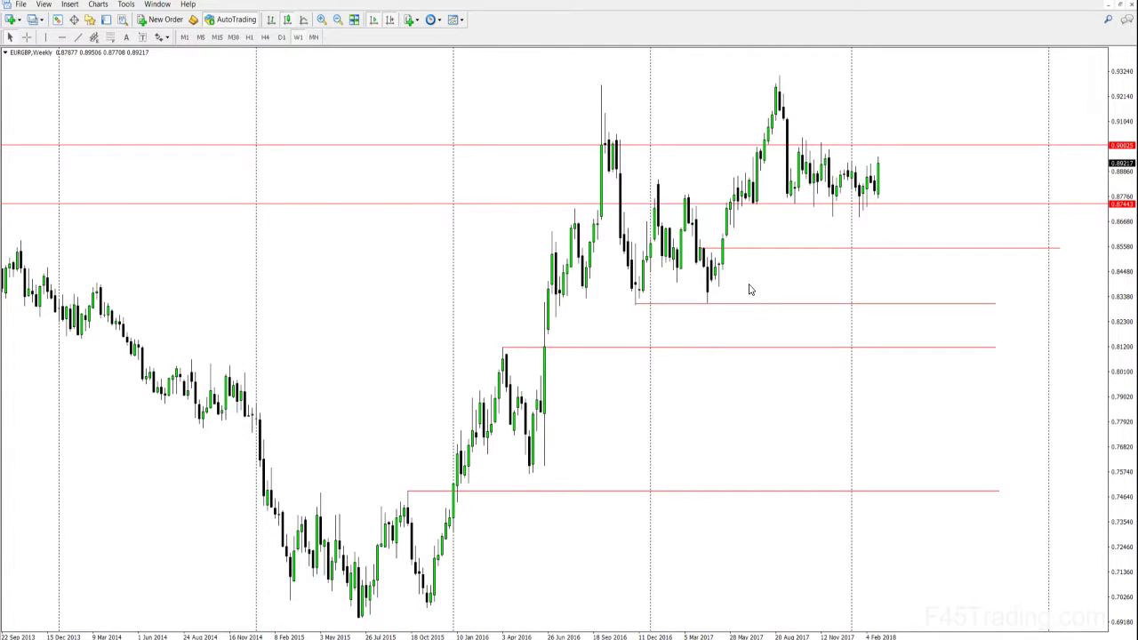
key("ctrl+F6")
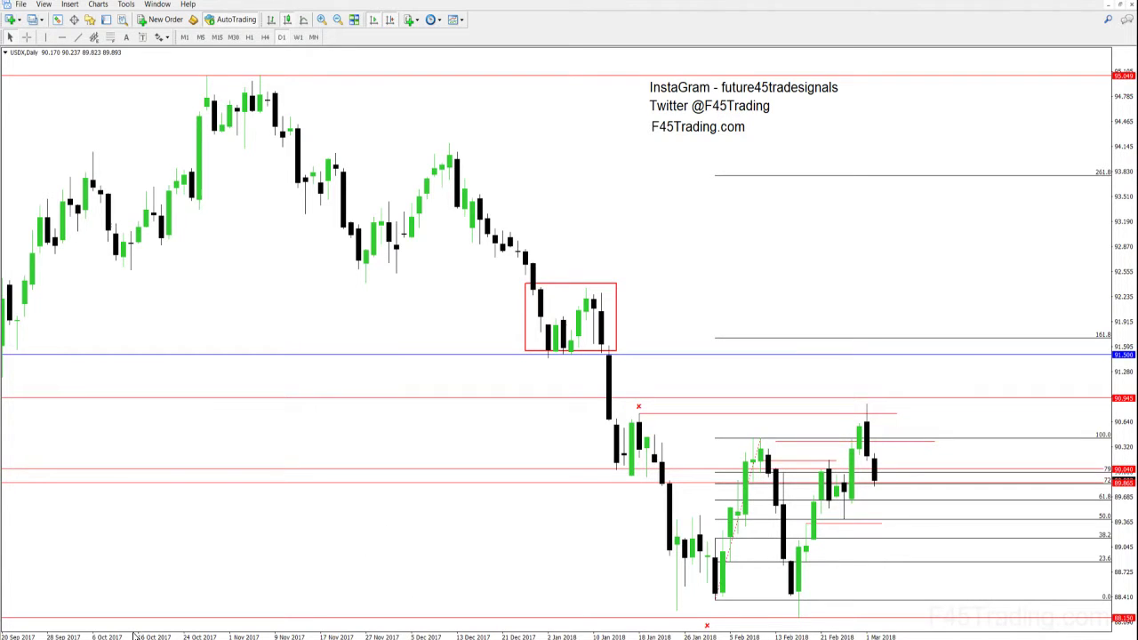
key("ctrl+F6")
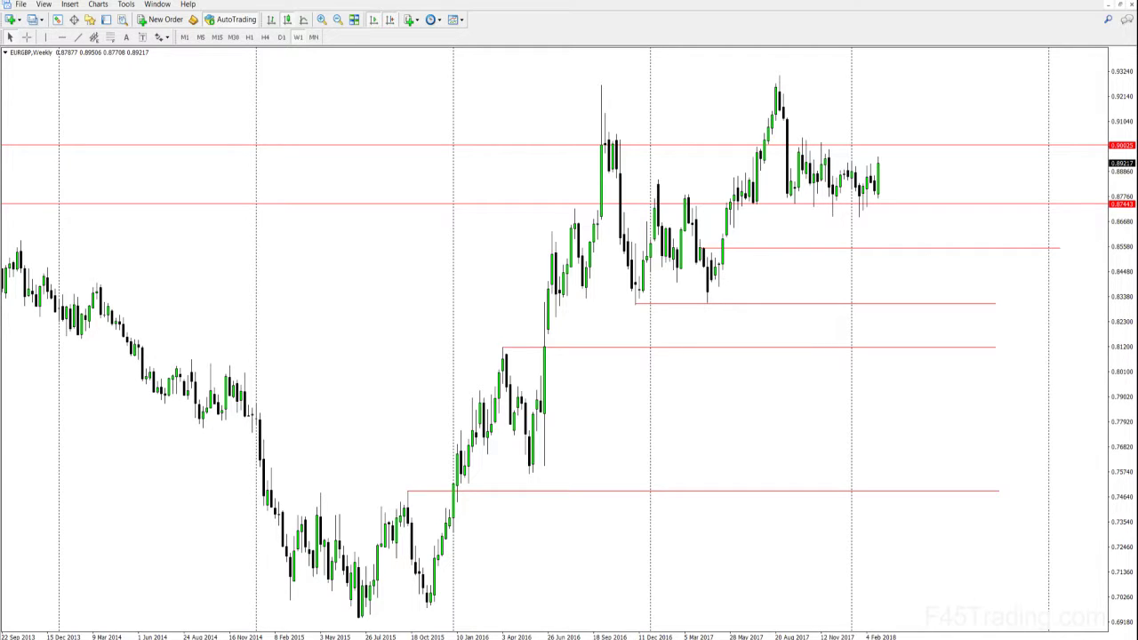
left_click(230, 633)
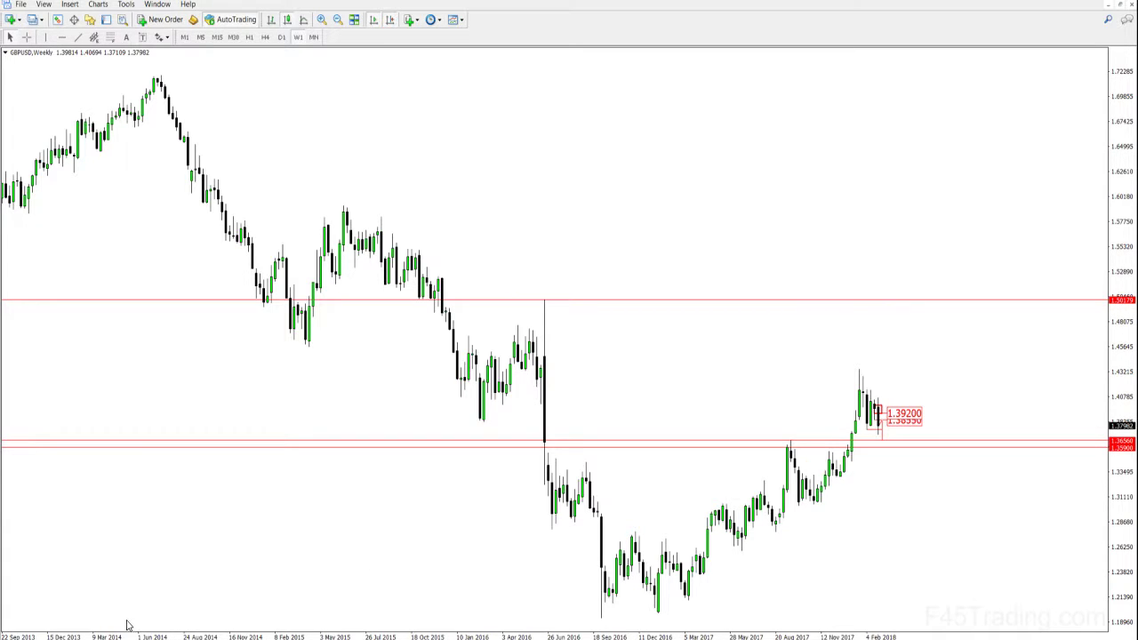
left_click(281, 36)
left_click(322, 19)
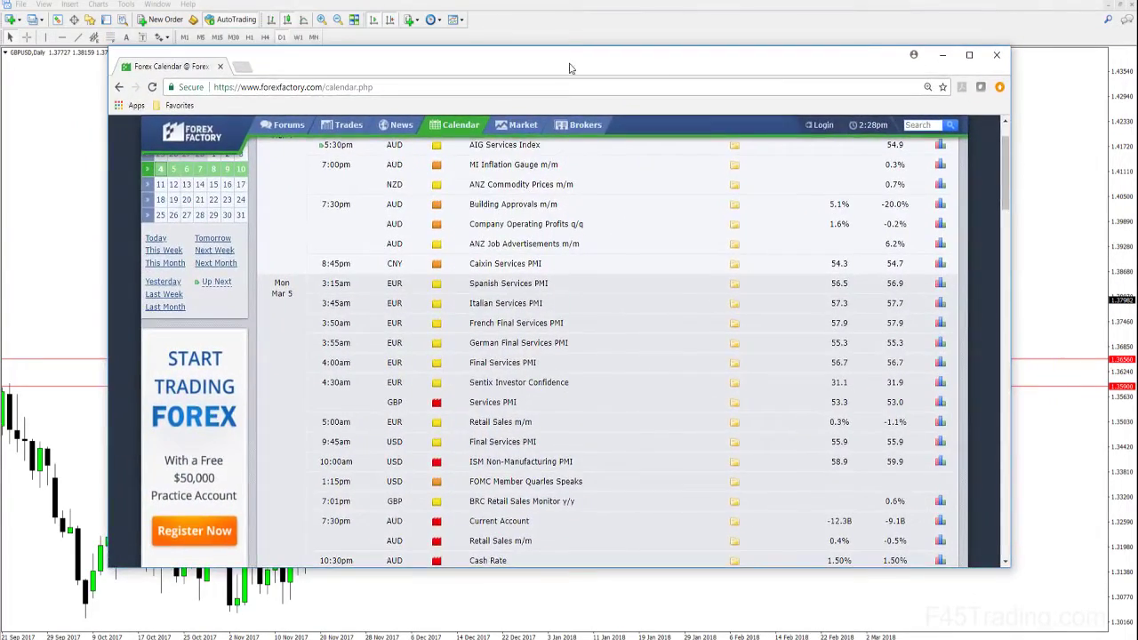
Step: Review the 4–10 March forex calendar full-size and highlight the GBP Services PMI event on Monday 5 March
left_click(969, 55)
scroll(453, 340, "up", 2)
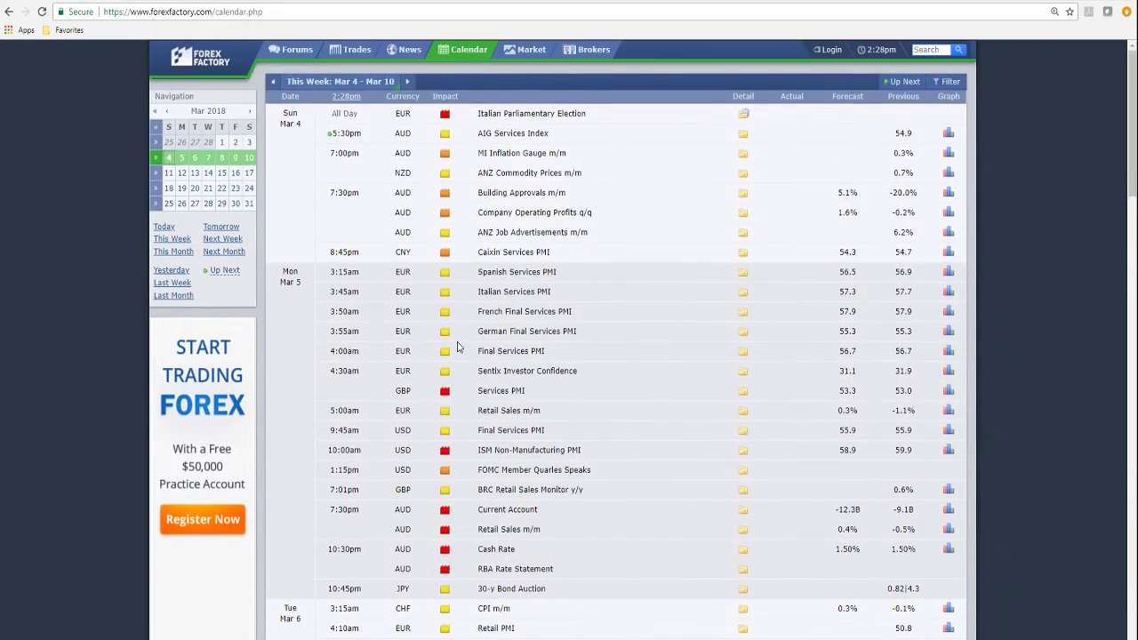
scroll(453, 340, "down", 2)
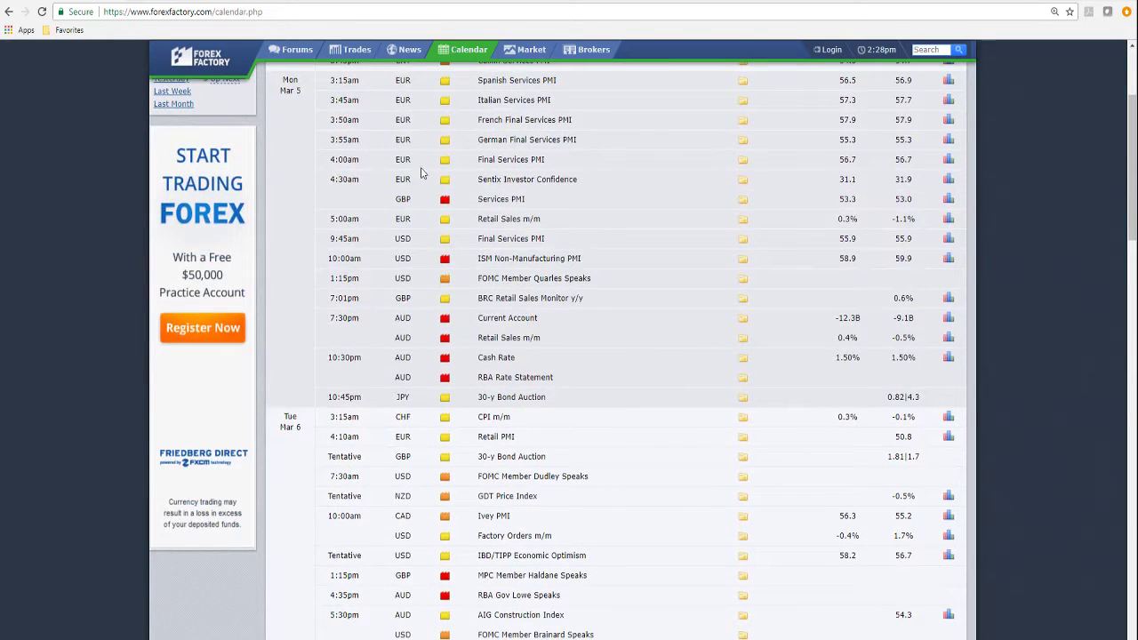
left_click_drag(542, 203, 459, 206)
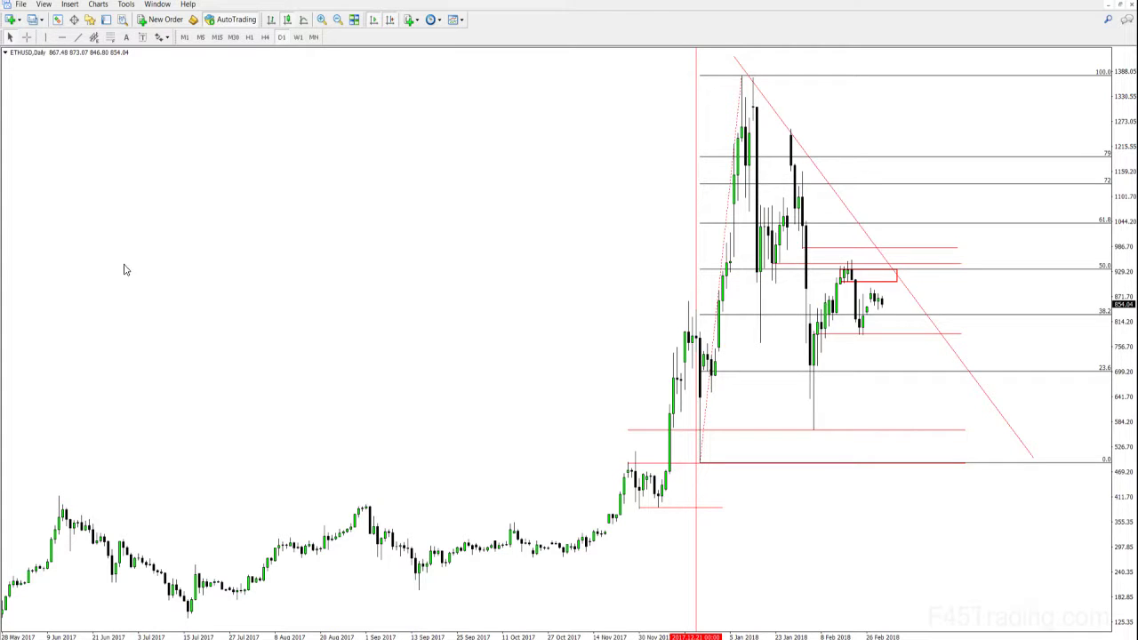
Step: Check the cryptocurrency symbols in the Market Watch list, and hide the list again
left_click(57, 18)
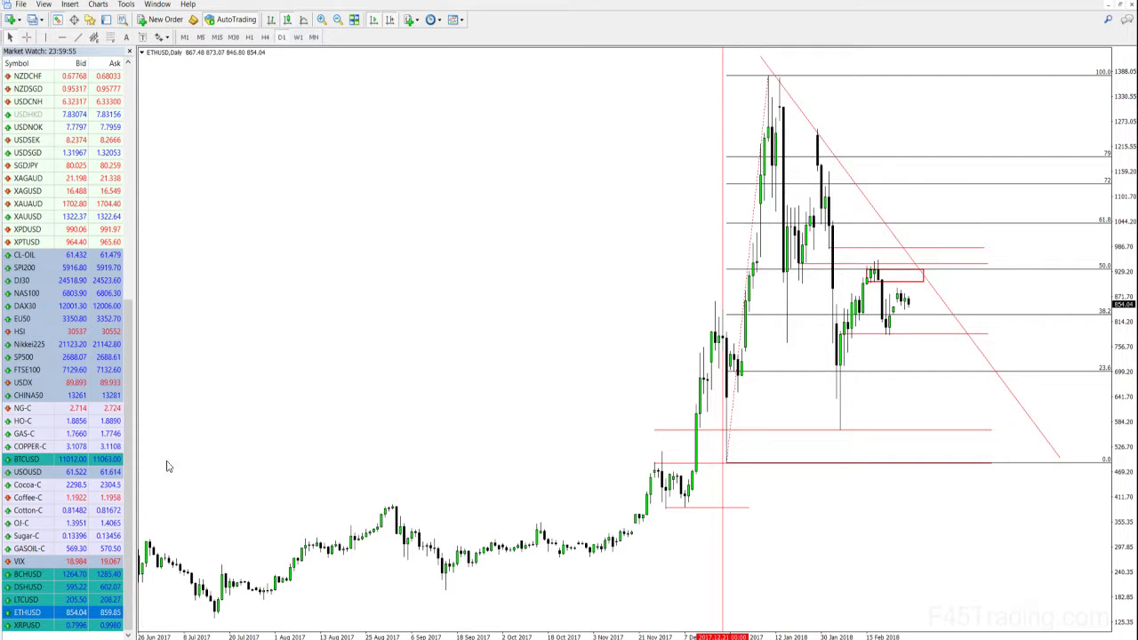
left_click(130, 53)
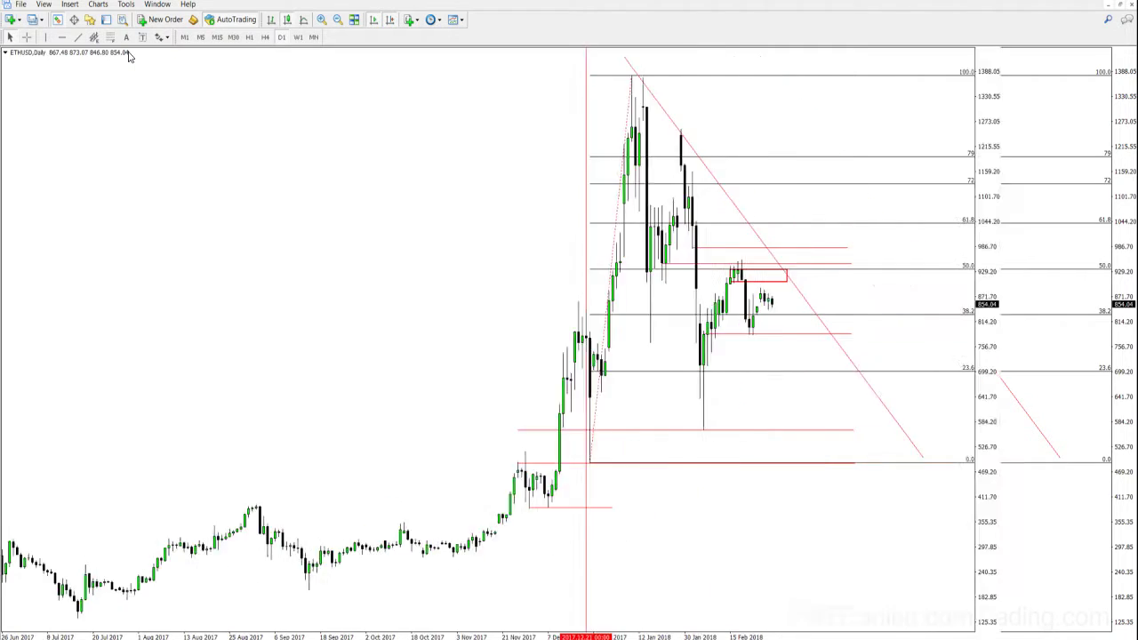
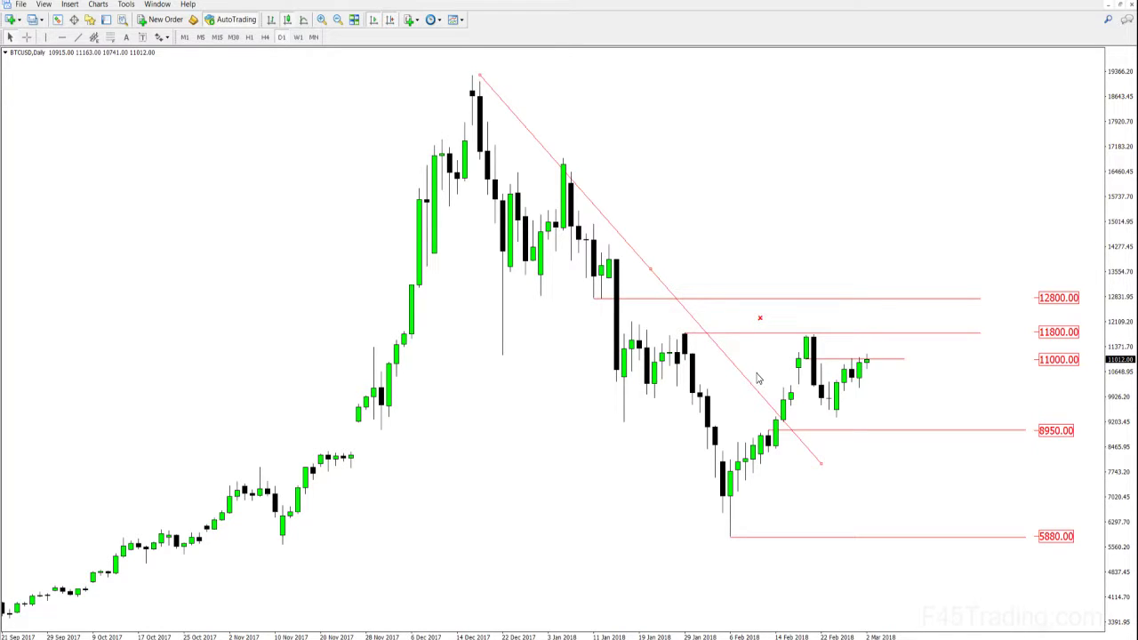
Step: On the BTCUSD daily chart, remove the descending trendline and draw two trendlines projecting a rise to just below 12800 and a drop below 5880
key("Delete")
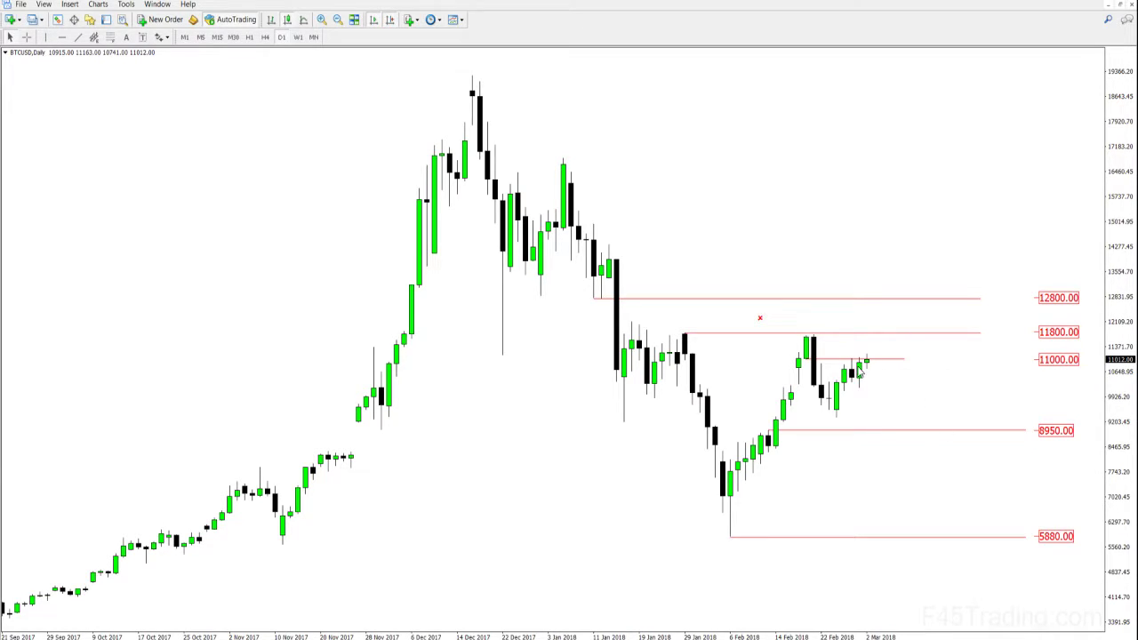
mouse_move(868, 366)
left_click(77, 37)
left_click_drag(875, 359, 889, 307)
left_click(78, 37)
left_click_drag(889, 307, 968, 568)
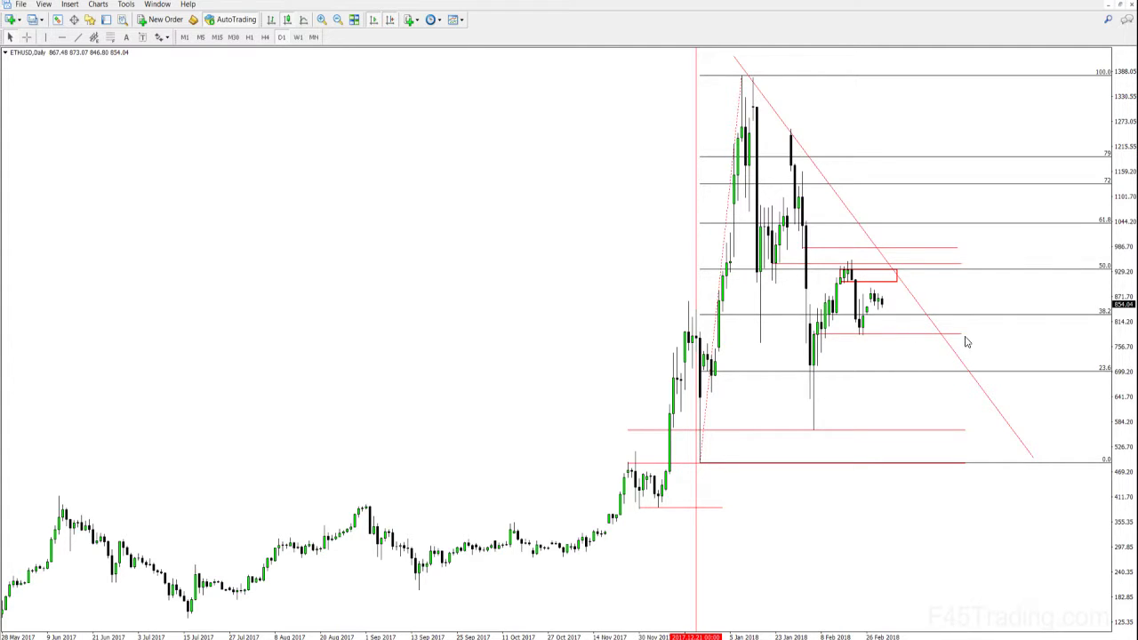
Step: Place right price labels on the ETHUSD daily chart at 951.14, 800.11 and 567.13, beside the red level lines
left_click(69, 5)
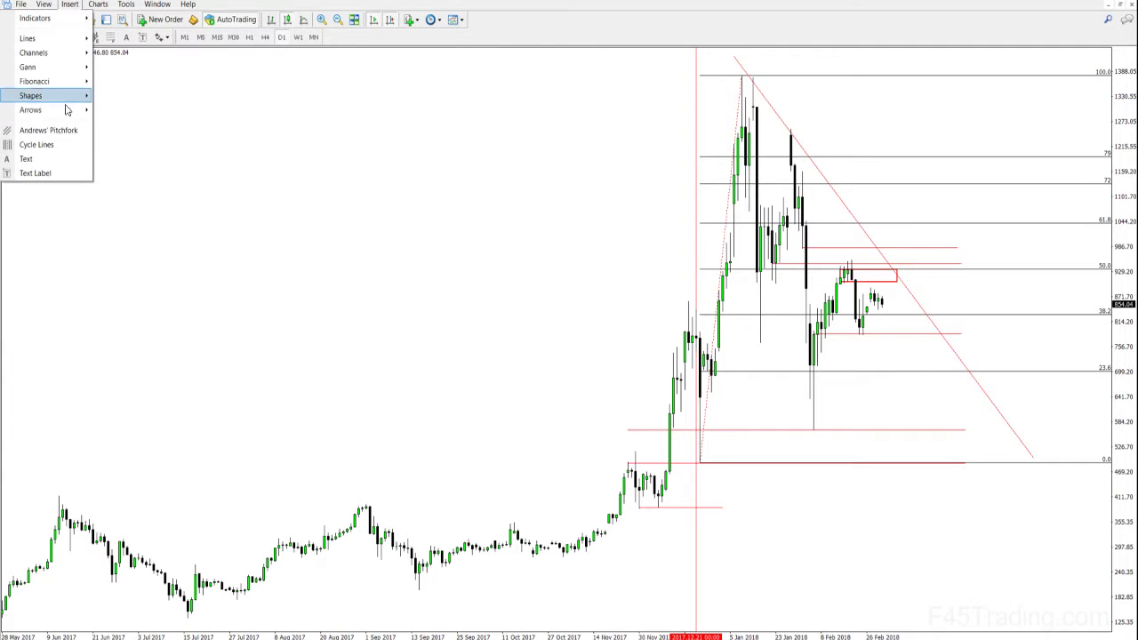
mouse_move(87, 111)
left_click(129, 209)
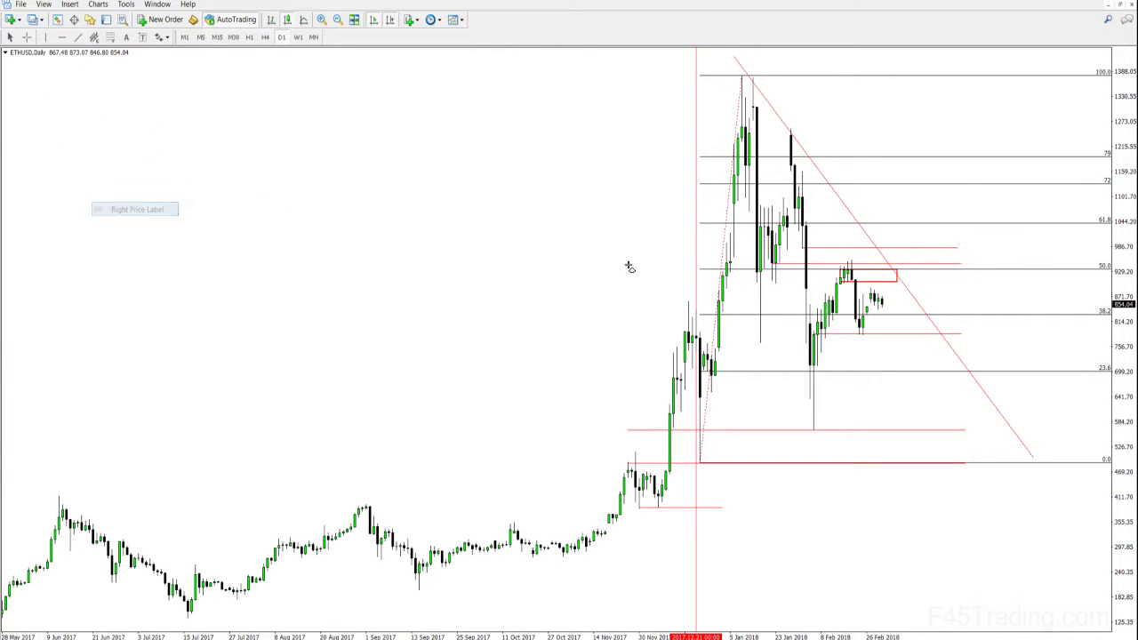
left_click(975, 333)
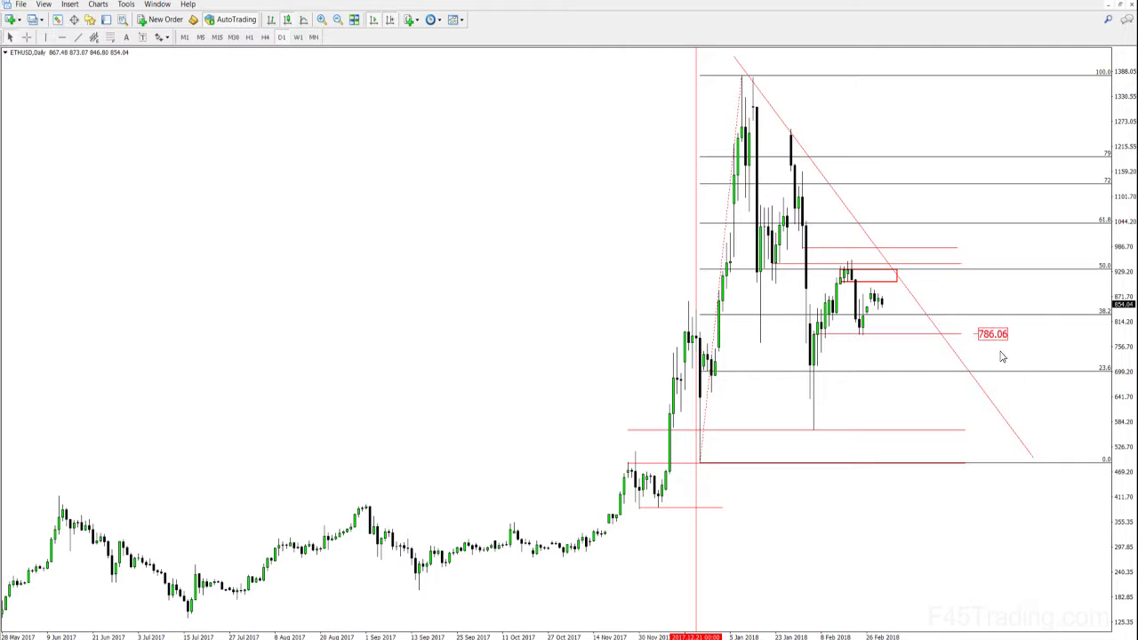
left_click_drag(978, 338, 979, 267)
left_click_drag(980, 334, 980, 331)
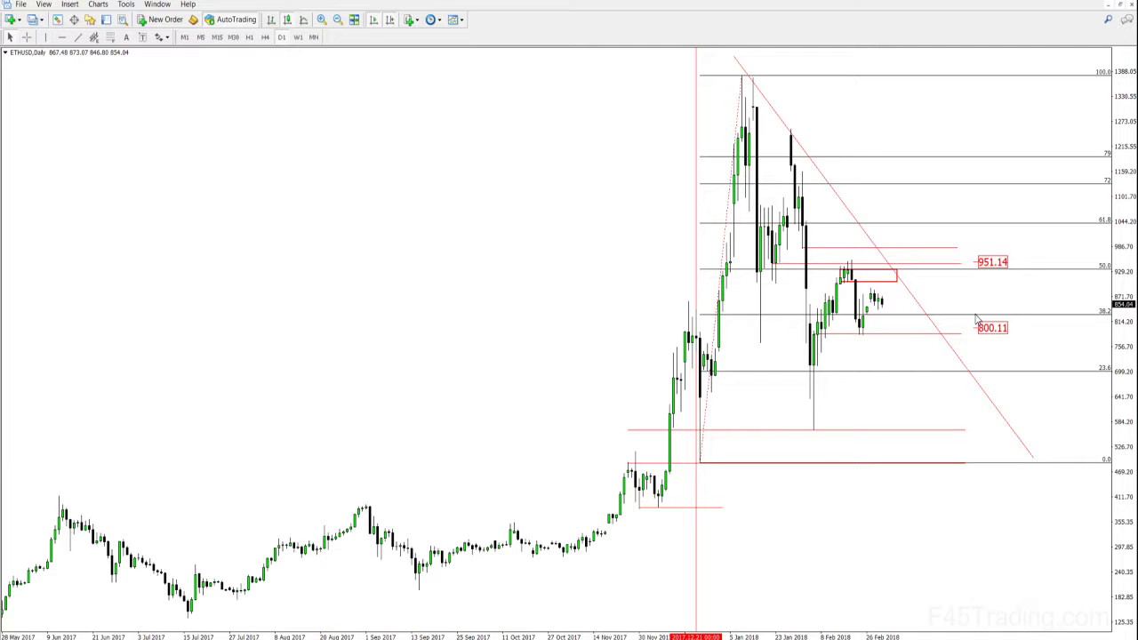
left_click_drag(976, 340, 975, 434)
left_click_drag(1028, 454, 1033, 458)
Step: Draw two ETHUSD trendlines projecting a rise from the latest candle to the red rectangle's end and a drop towards the 567.13 level
left_click(78, 37)
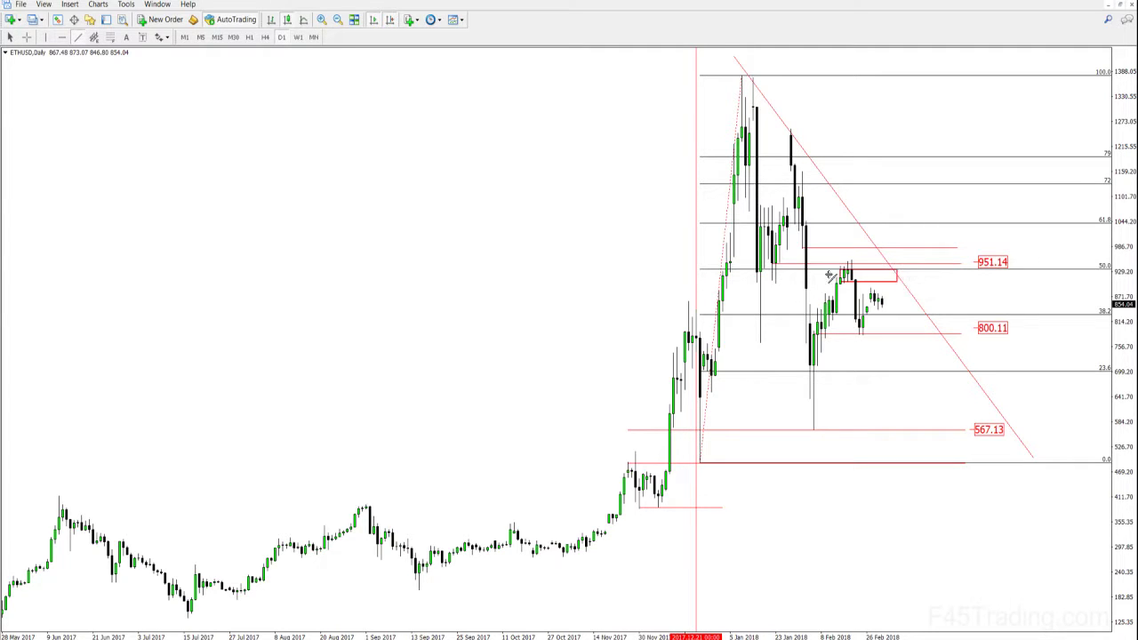
left_click_drag(881, 304, 896, 283)
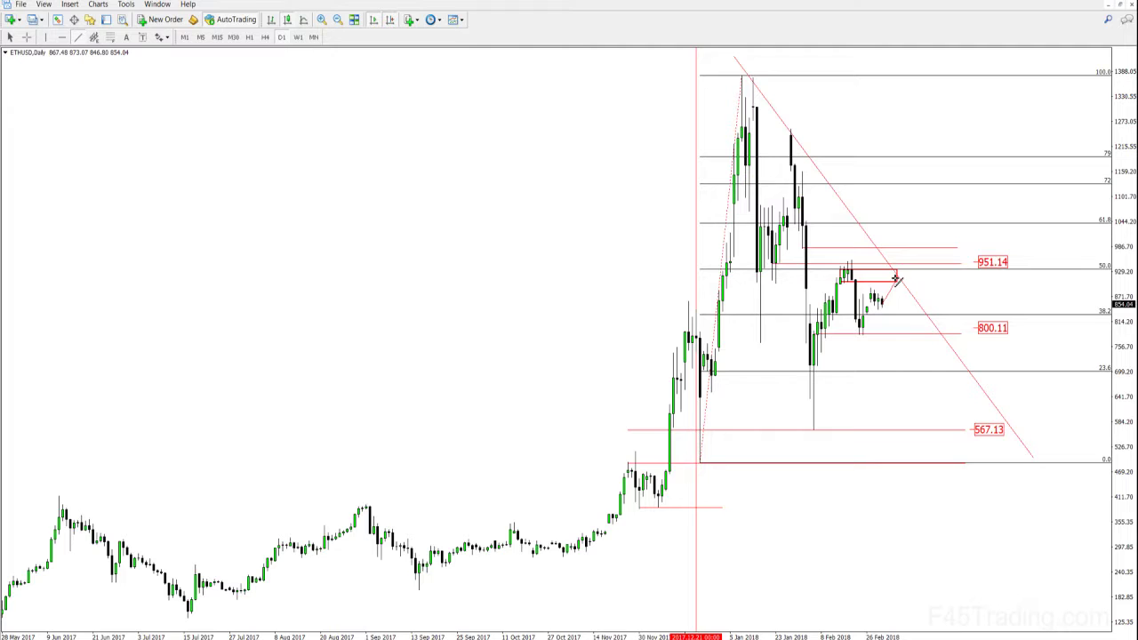
left_click(78, 38)
left_click_drag(897, 282, 953, 405)
Step: Copy the 951.14 price label to just below the red rectangle's level and set the copy's value to 900.00
left_click_drag(979, 266, 978, 285)
double_click(978, 285)
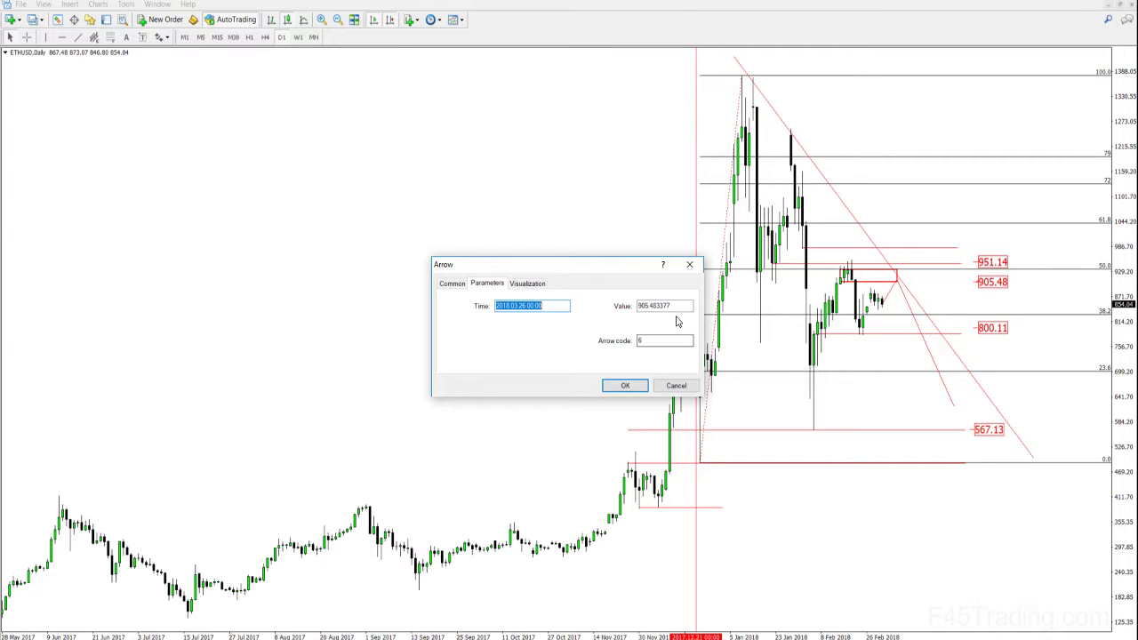
left_click_drag(674, 307, 644, 316)
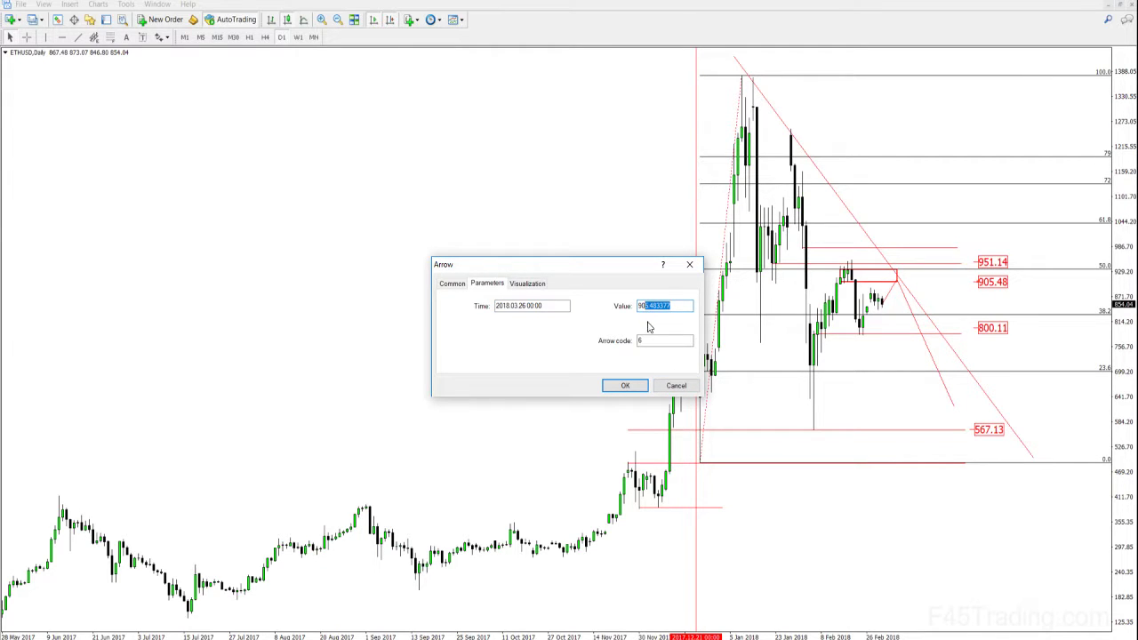
type("0.00")
left_click(627, 386)
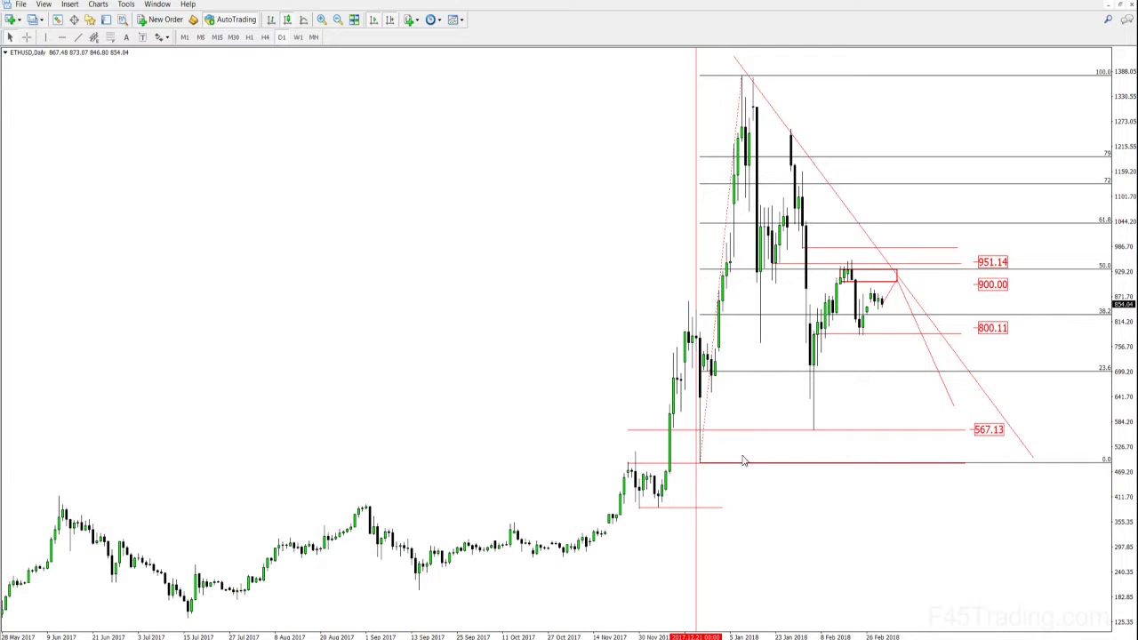
Step: On the CL-OIL daily chart, draw two trendlines projecting a rise to the 62.600 level and on past the 64.000 level
key("ctrl+Tab")
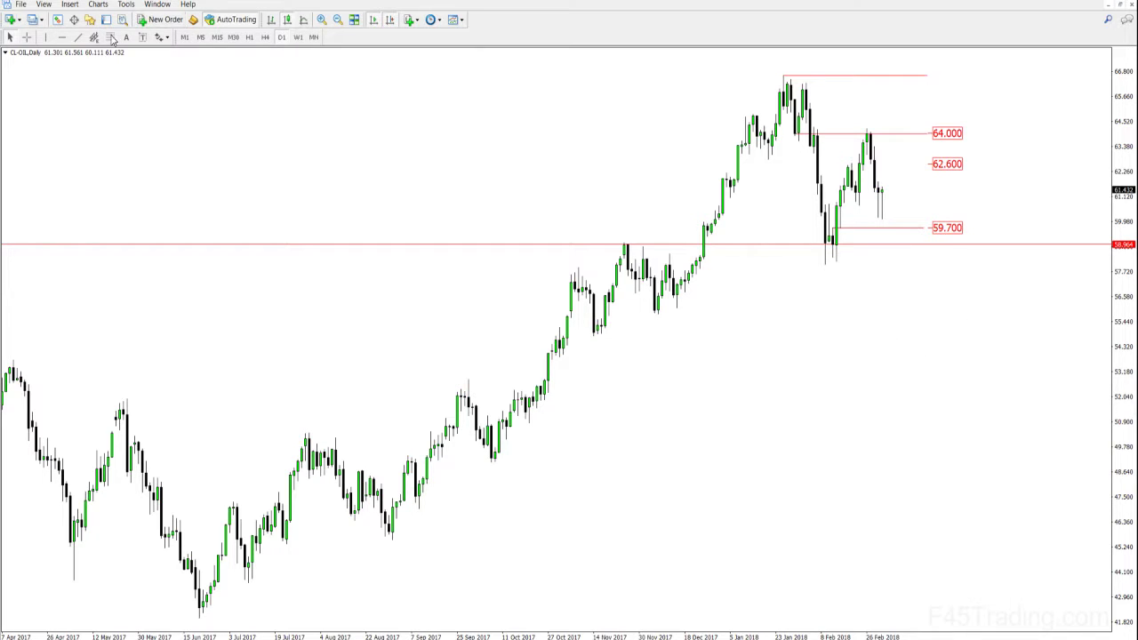
left_click(78, 38)
left_click_drag(885, 193, 903, 166)
left_click(78, 37)
mouse_move(901, 164)
left_mouse_down()
mouse_move(925, 225)
mouse_move(932, 110)
left_mouse_up()
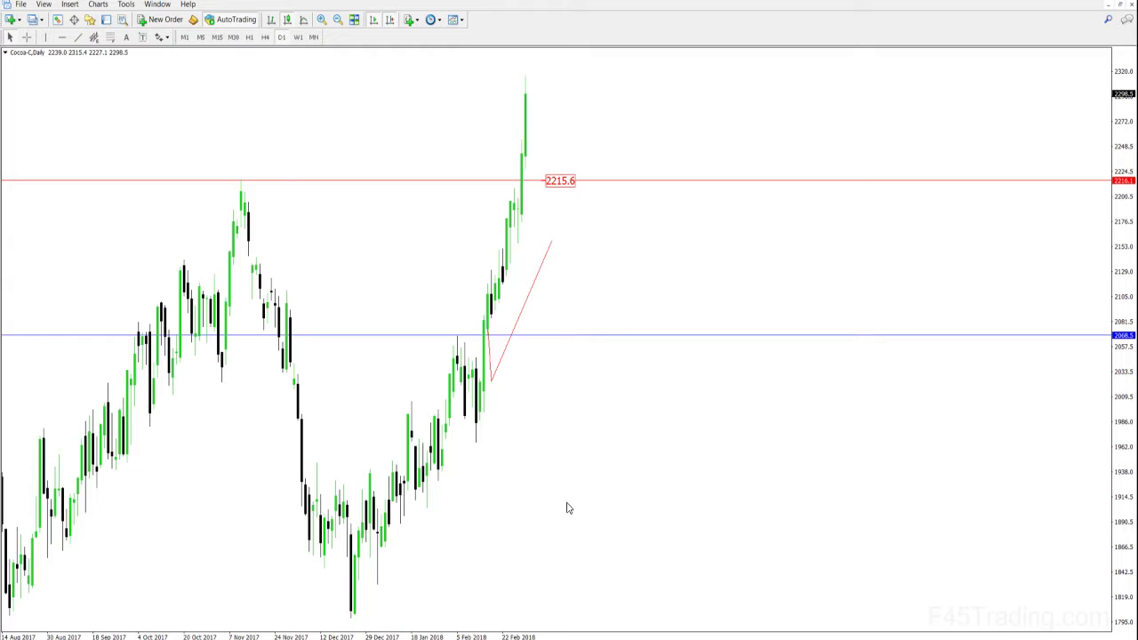
Step: On the Coffee-C daily chart, draw a support line along the December 2017 low and a descending trendline across the 2018 lower highs
key("ctrl+Tab")
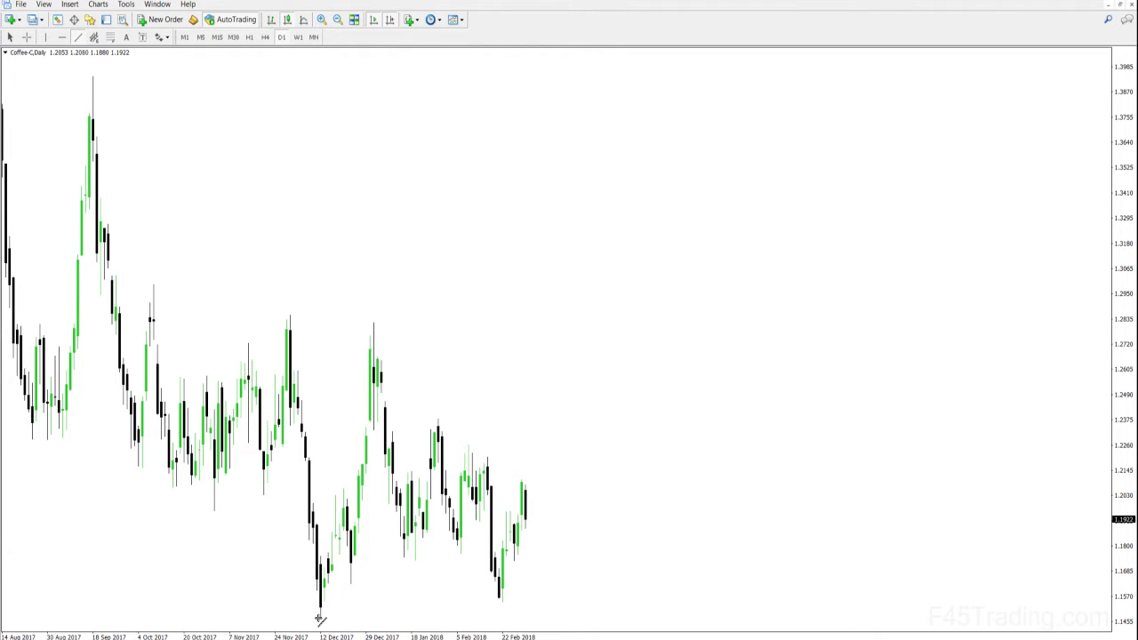
left_click_drag(319, 617, 549, 620)
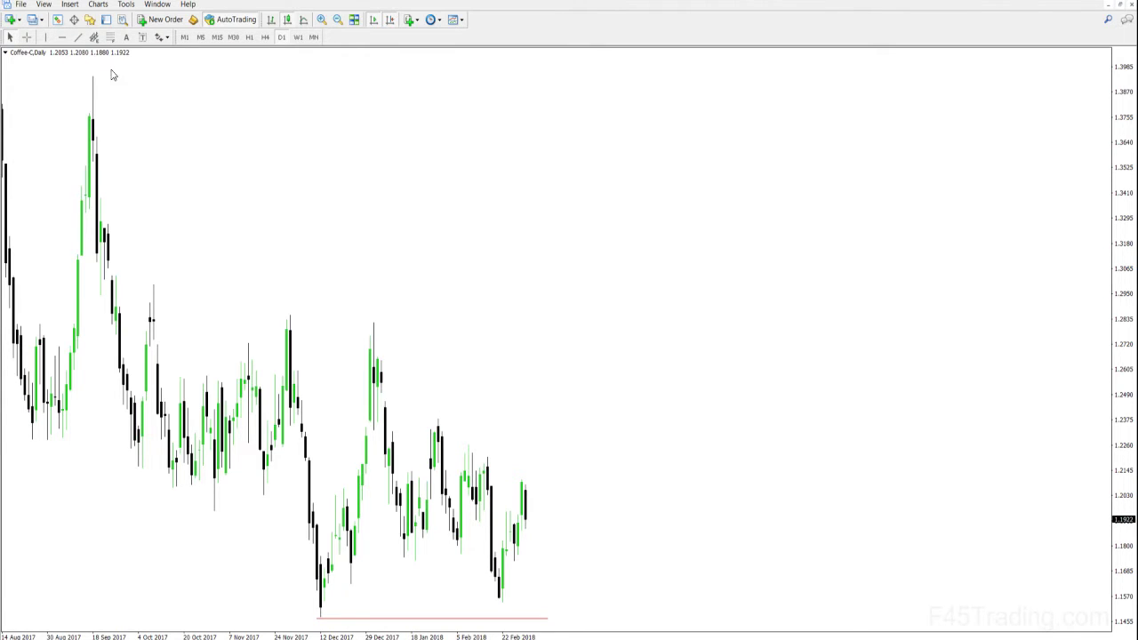
left_click(78, 37)
left_click_drag(378, 366, 577, 521)
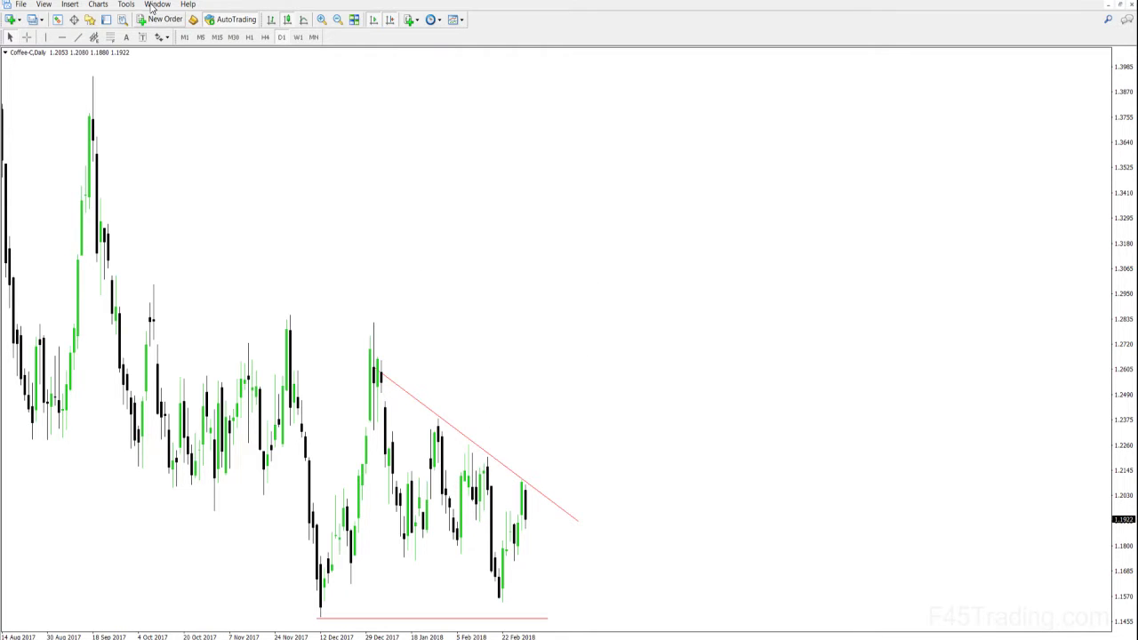
Step: Draw a level resistance line at about 1.2791 through Coffee-C's two matching highs, and inspect the chart with the crosshair
left_click(77, 37)
left_click_drag(291, 331, 617, 329)
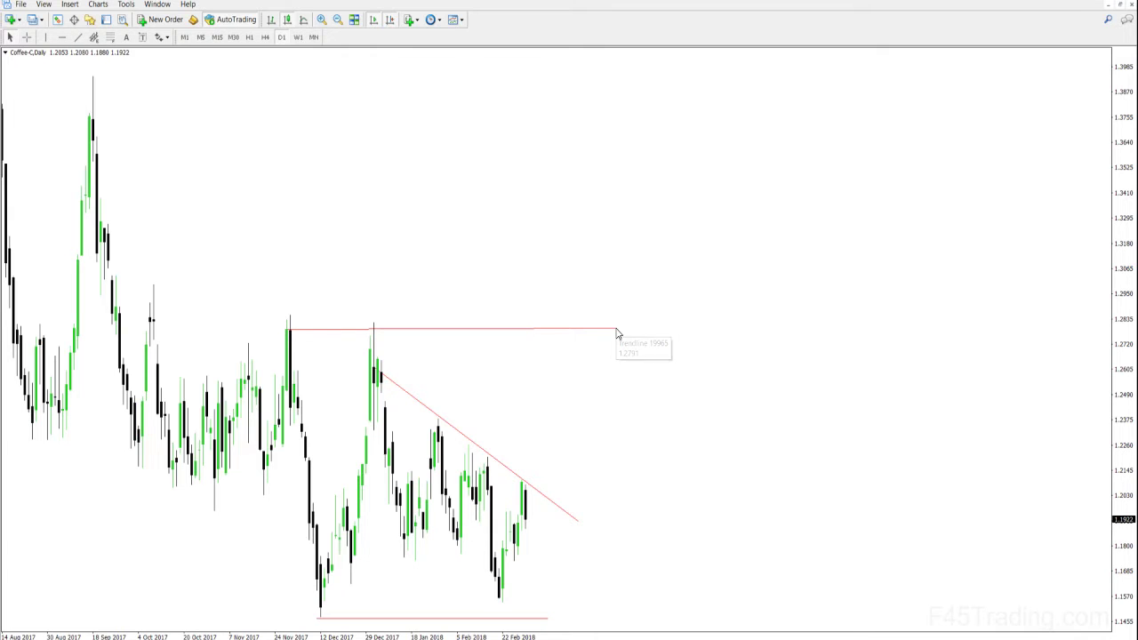
double_click(618, 330)
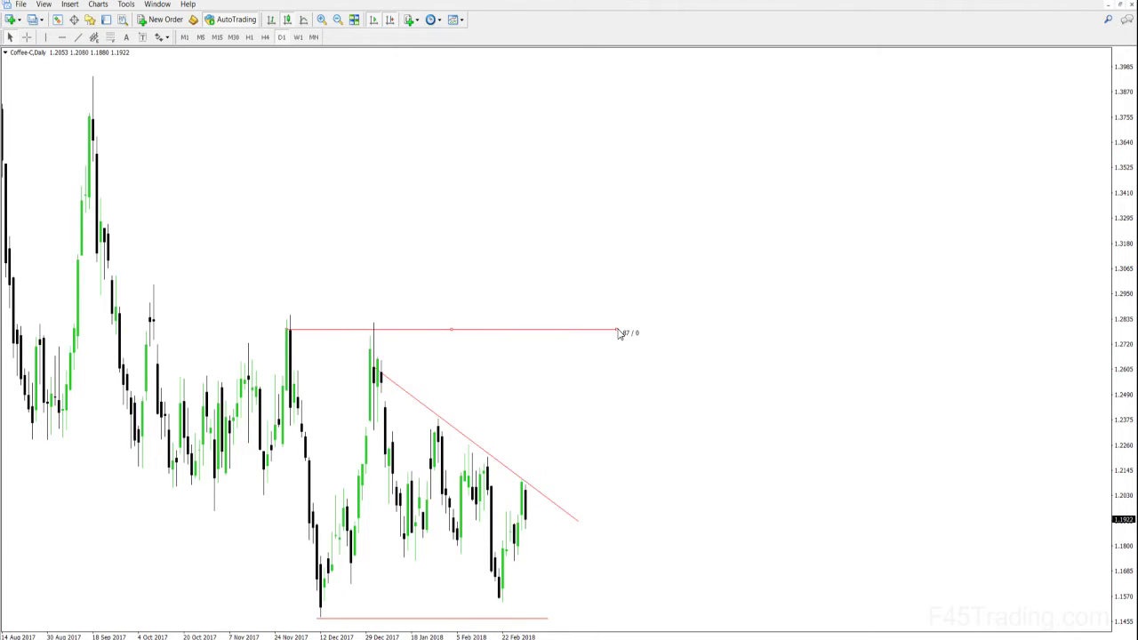
left_click(644, 327)
left_click(27, 36)
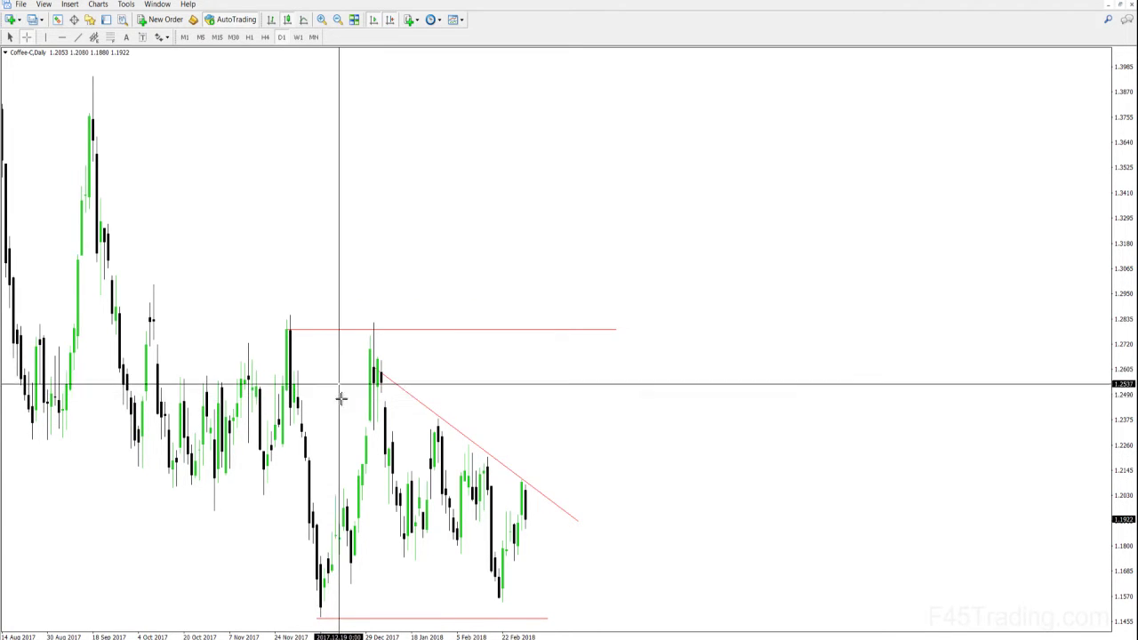
left_click(596, 532)
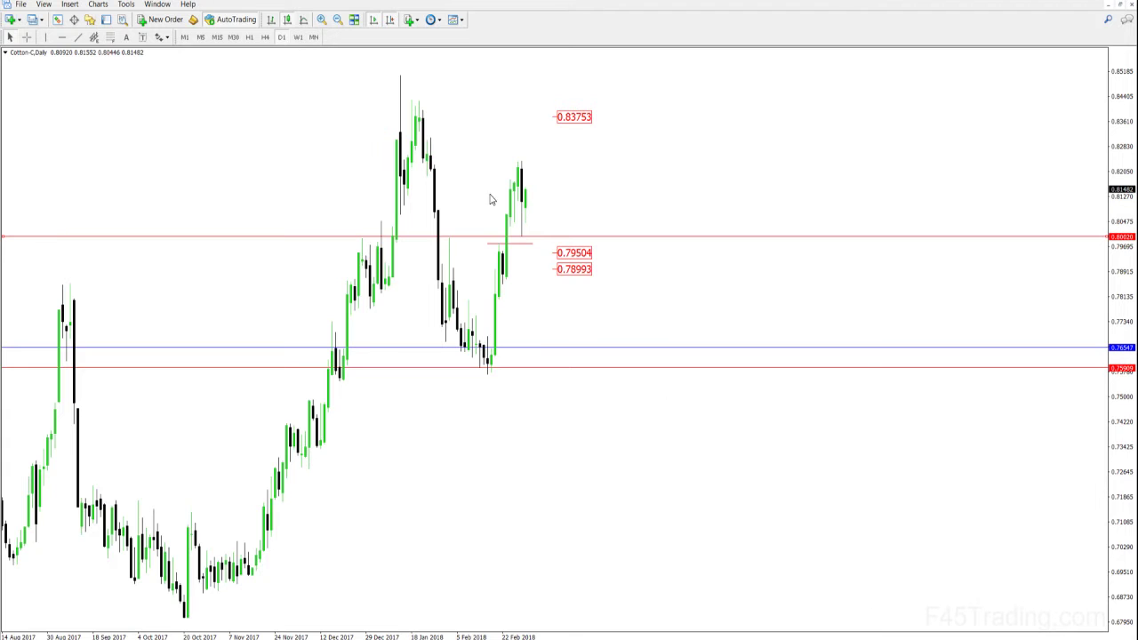
Step: Place a horizontal line on the January 2018 high of the Cotton-C daily chart
left_click(62, 37)
left_click(410, 76)
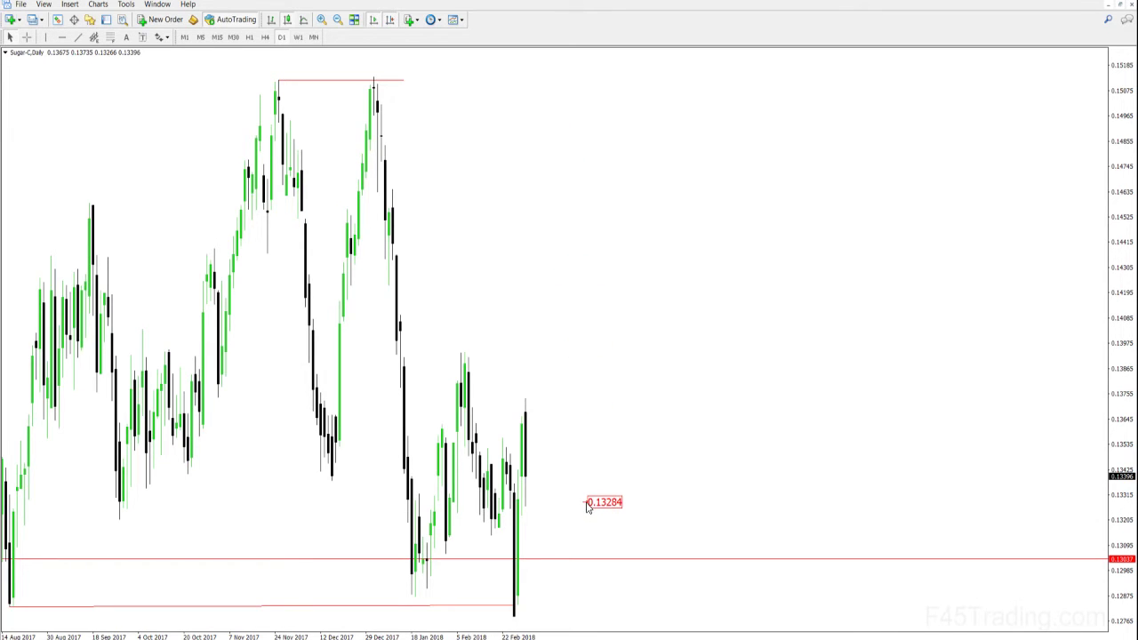
Step: On the Sugar-C daily chart, place a horizontal line at about 0.13329 and move the price label up to 0.13351
left_click(587, 500)
left_click(62, 37)
left_click_drag(418, 476, 433, 494)
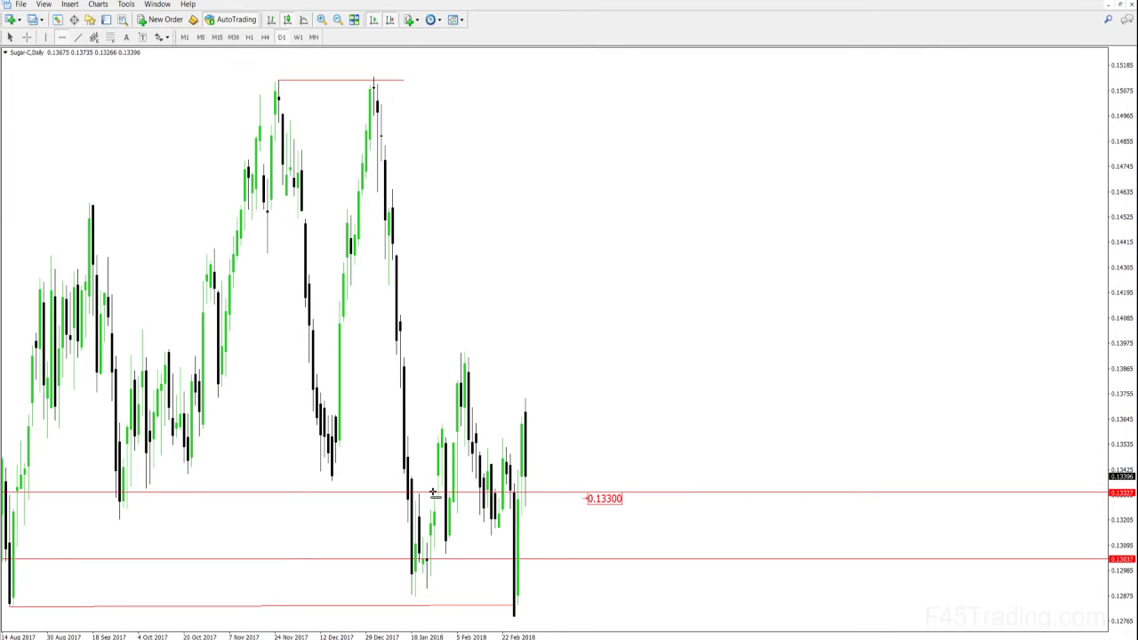
left_click_drag(587, 502, 595, 491)
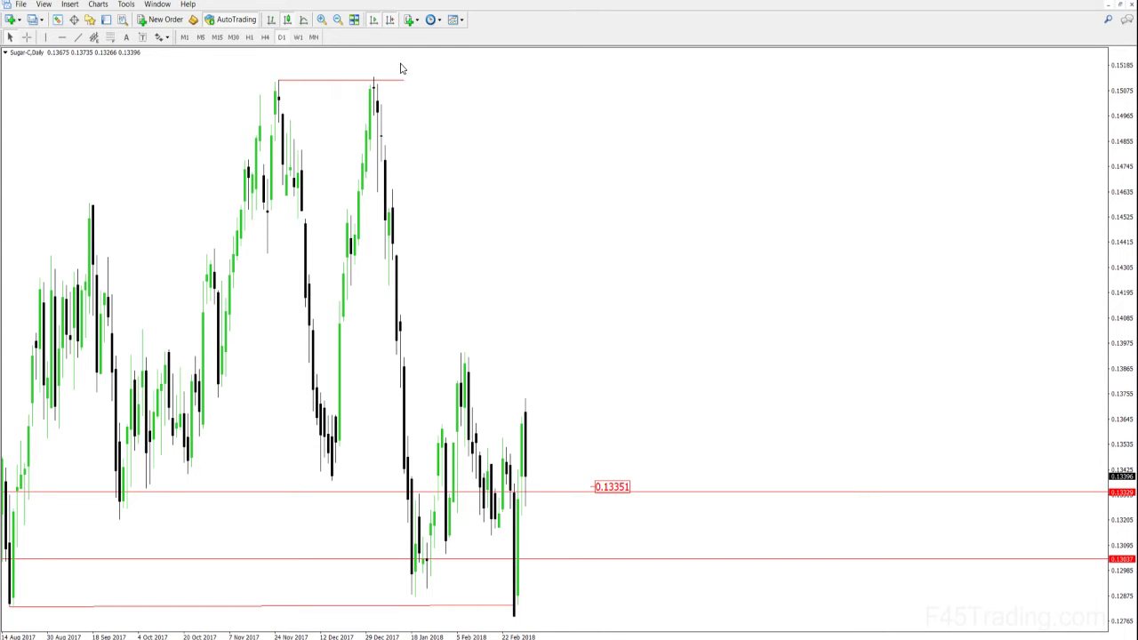
Step: On the OJ-C daily chart, draw two trendlines projecting a dip to about 1.37 and a rise to about 1.54
key("ctrl+F6")
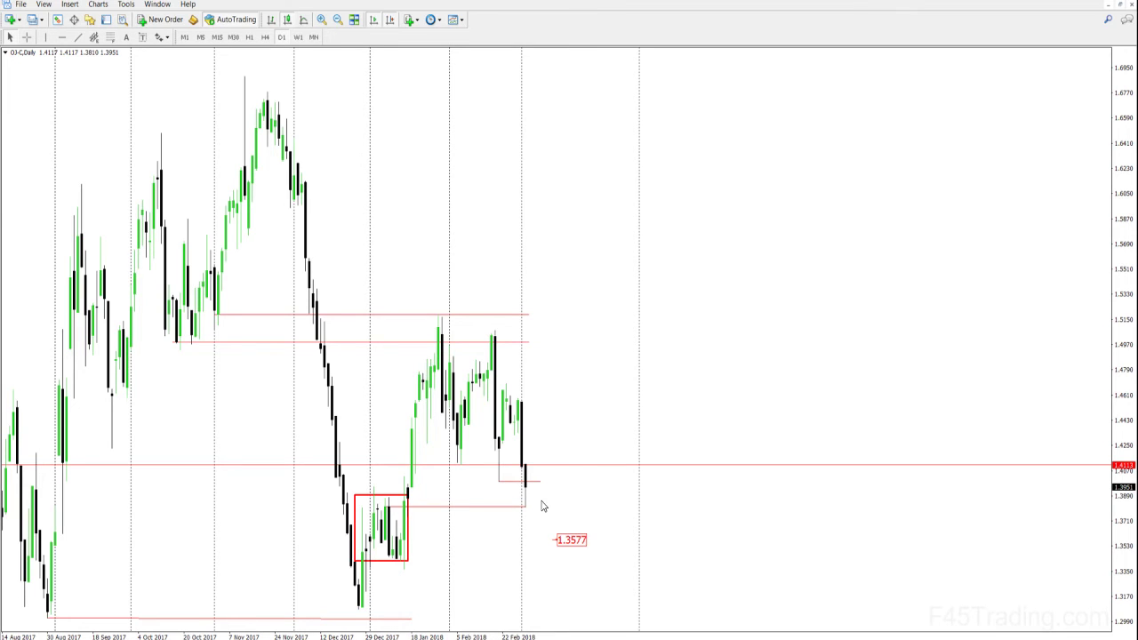
left_click(78, 37)
mouse_move(533, 485)
left_mouse_down()
mouse_move(543, 515)
mouse_move(613, 519)
mouse_move(620, 289)
left_mouse_up()
left_click(79, 38)
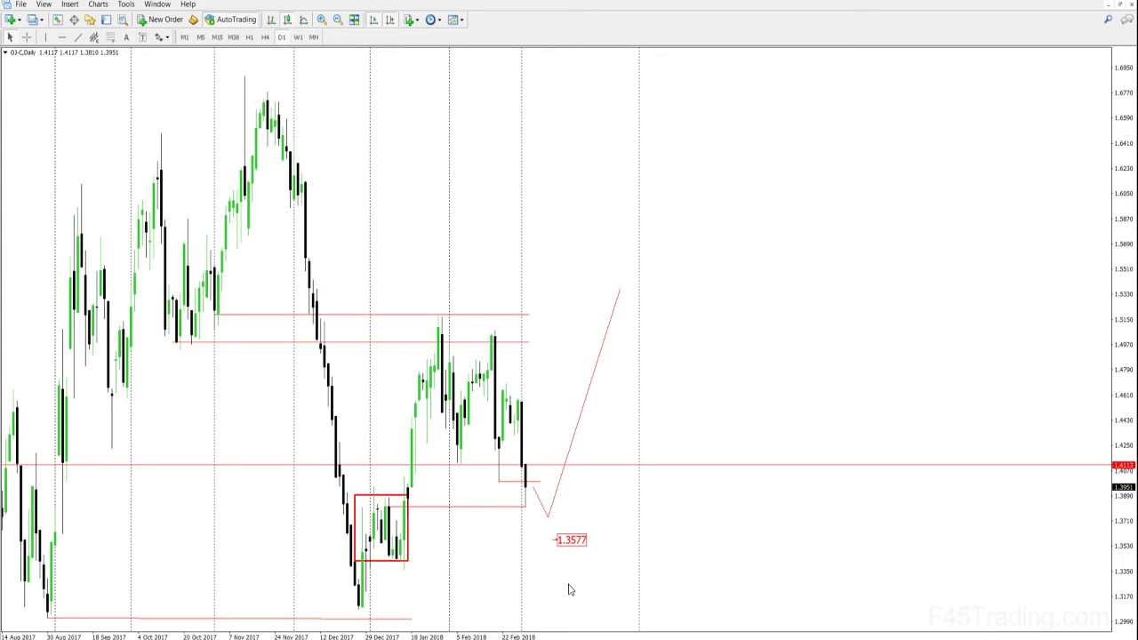
left_click_drag(533, 479, 534, 485)
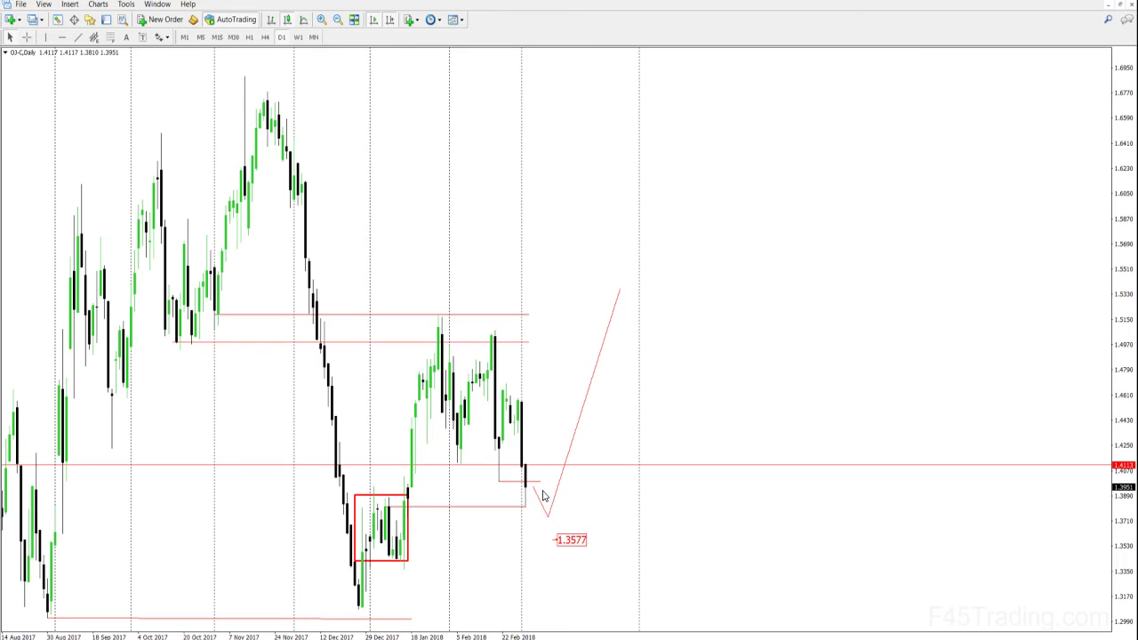